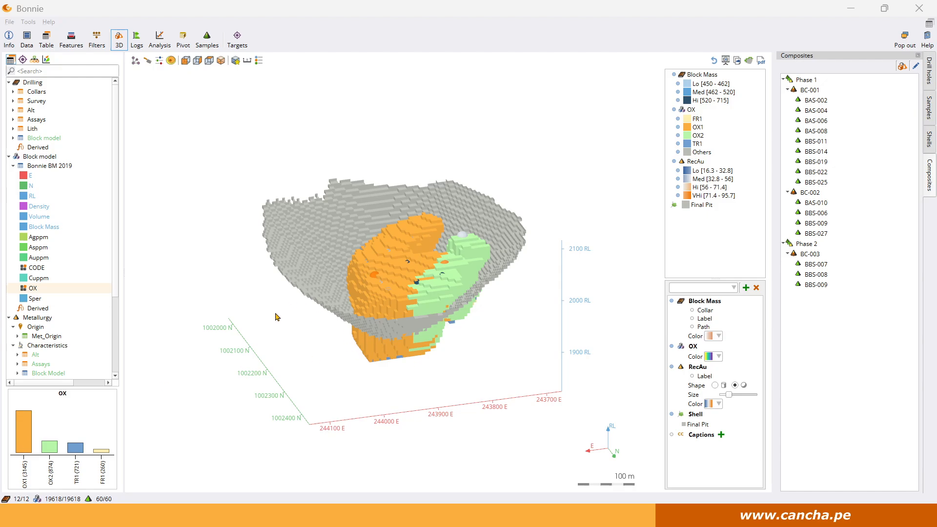
# - Color the drill holes by the Lith table's Rock_Type field and review that field's legend settings
pyautogui.doubleClick(38, 130)
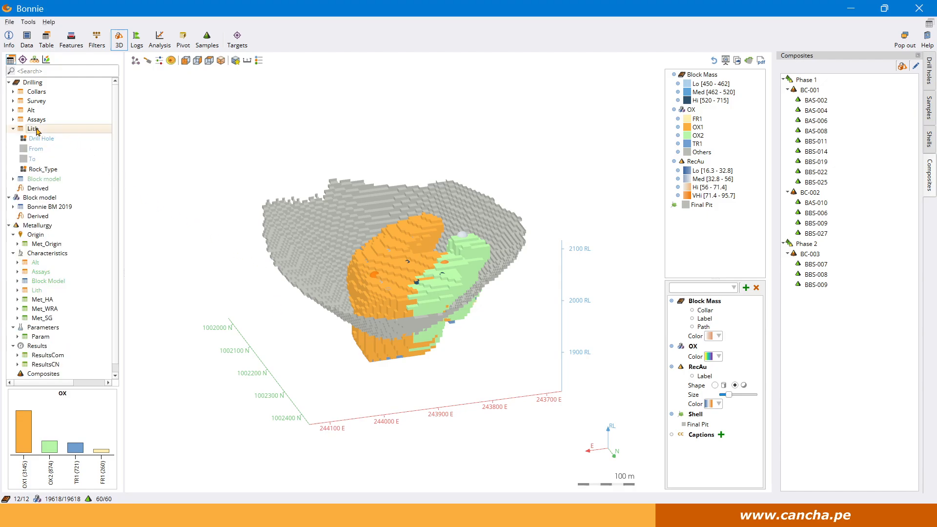
pyautogui.click(51, 169)
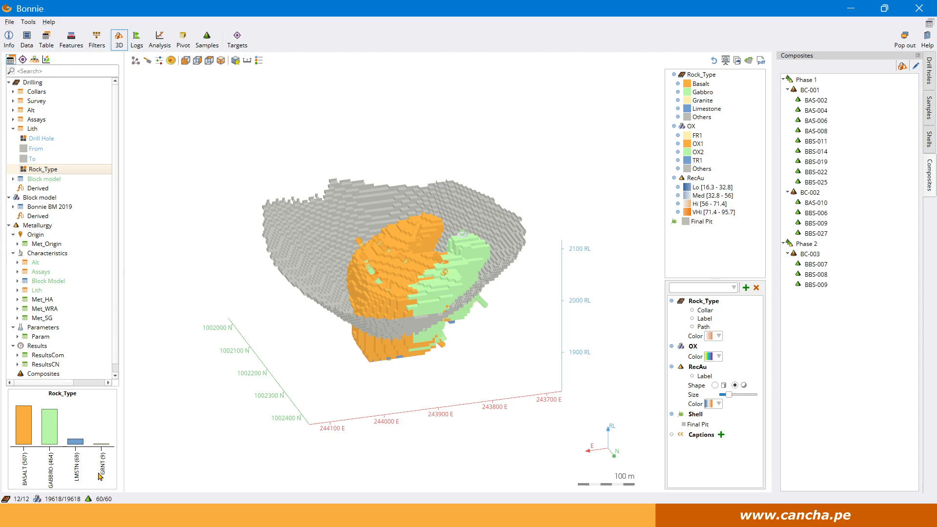
pyautogui.rightClick(42, 170)
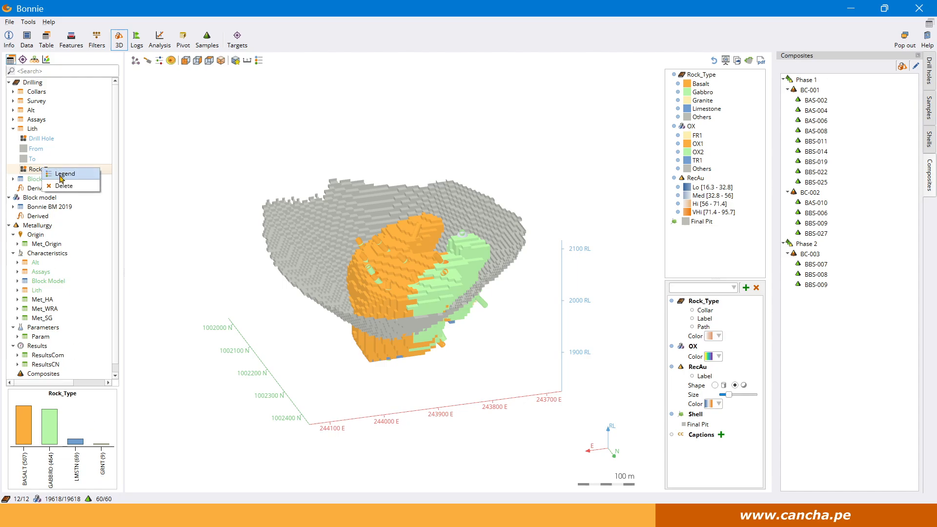
pyautogui.click(62, 174)
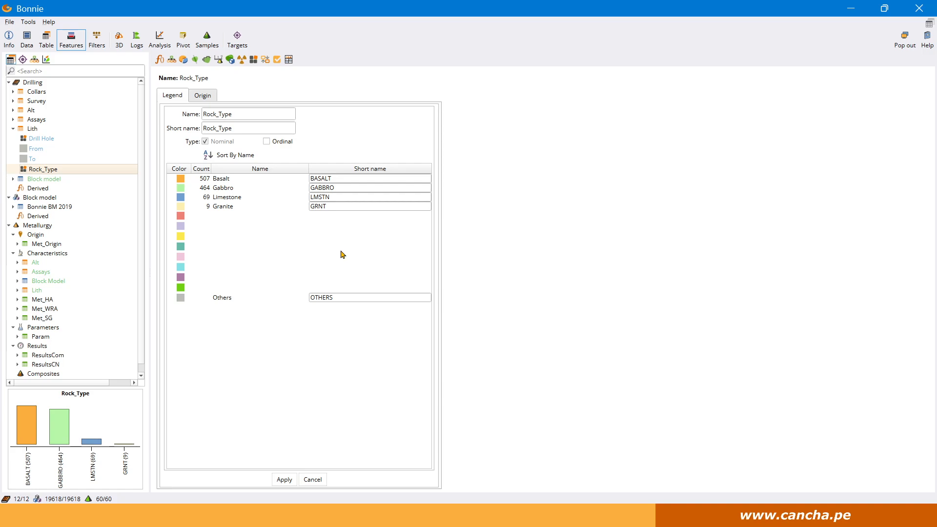
pyautogui.click(119, 39)
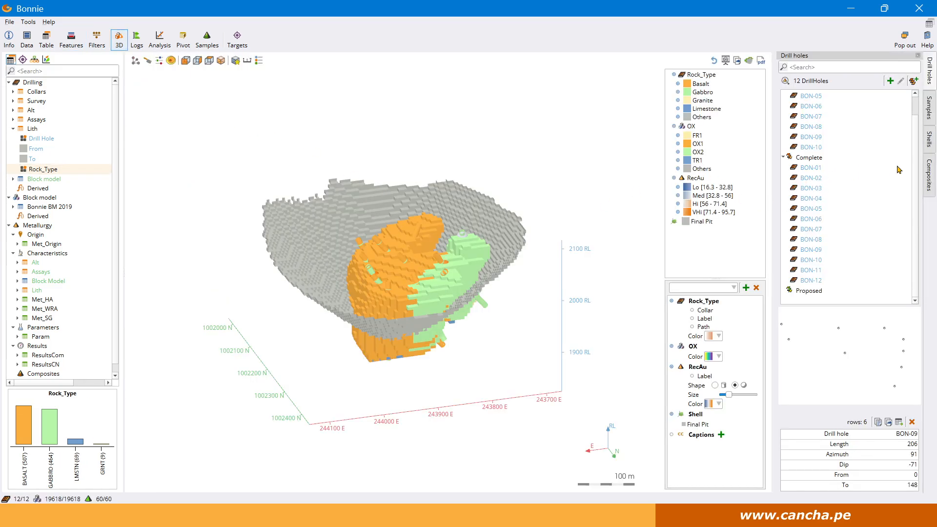
# - Focus the 3D scene on sample BBS-009 and create a shell from the full block model
pyautogui.click(930, 119)
pyautogui.click(849, 172)
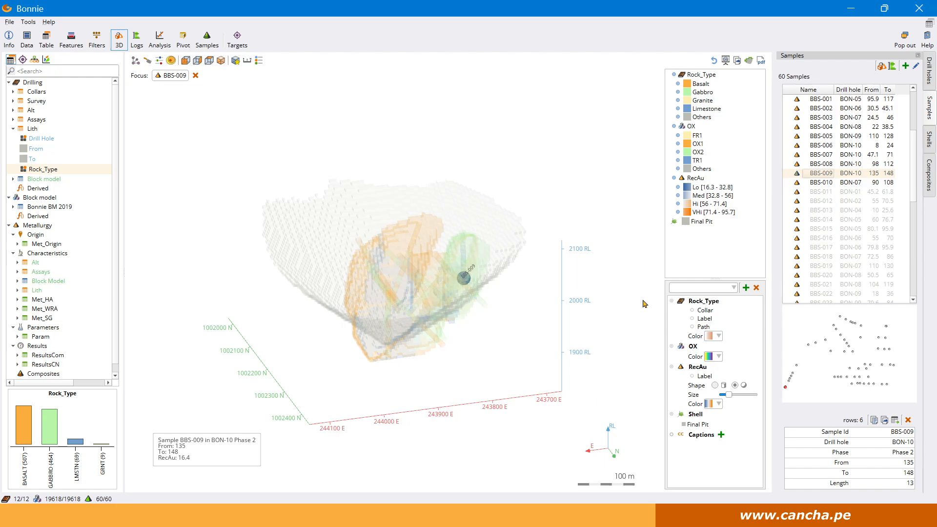
pyautogui.click(750, 61)
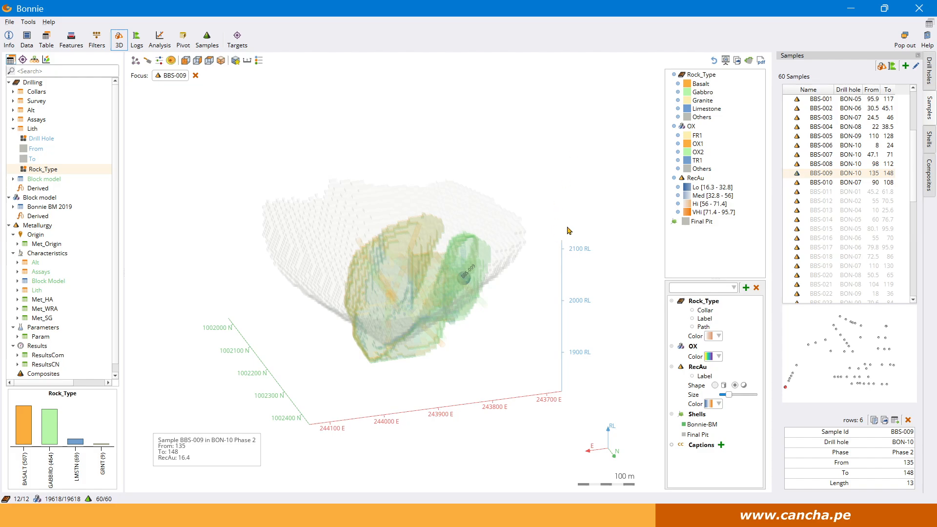
pyautogui.moveTo(536, 289); pyautogui.dragTo(417, 267)
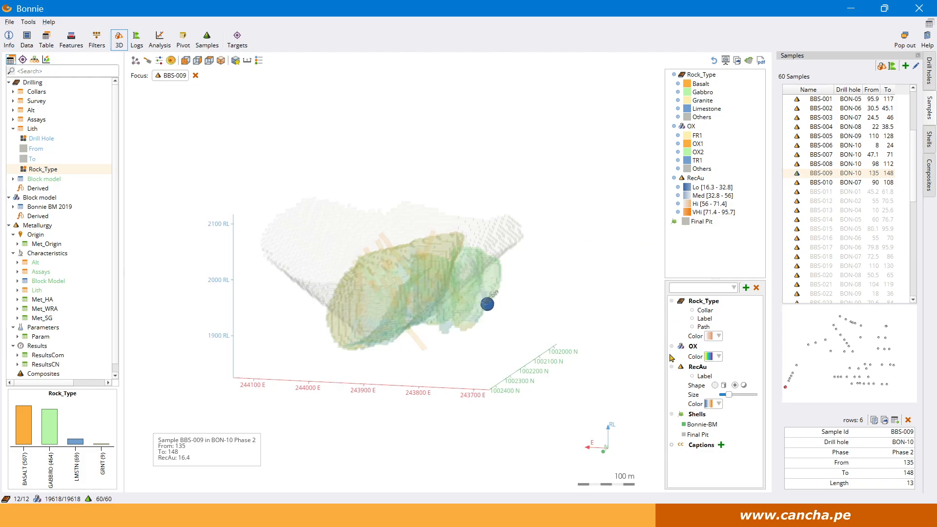
# - Clear the sample focus and hide the shells so the OX blocks and drill holes can be inspected
pyautogui.click(561, 300)
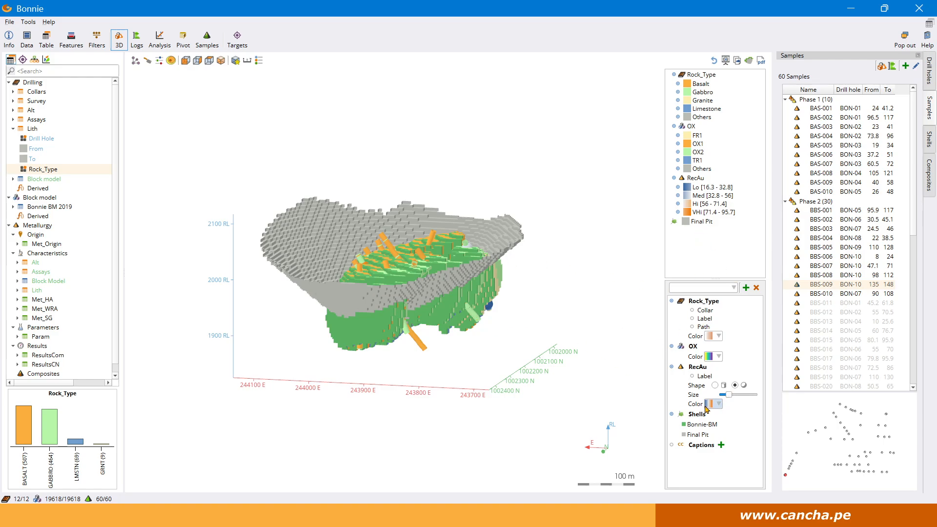
pyautogui.click(673, 414)
pyautogui.moveTo(442, 352); pyautogui.dragTo(500, 364)
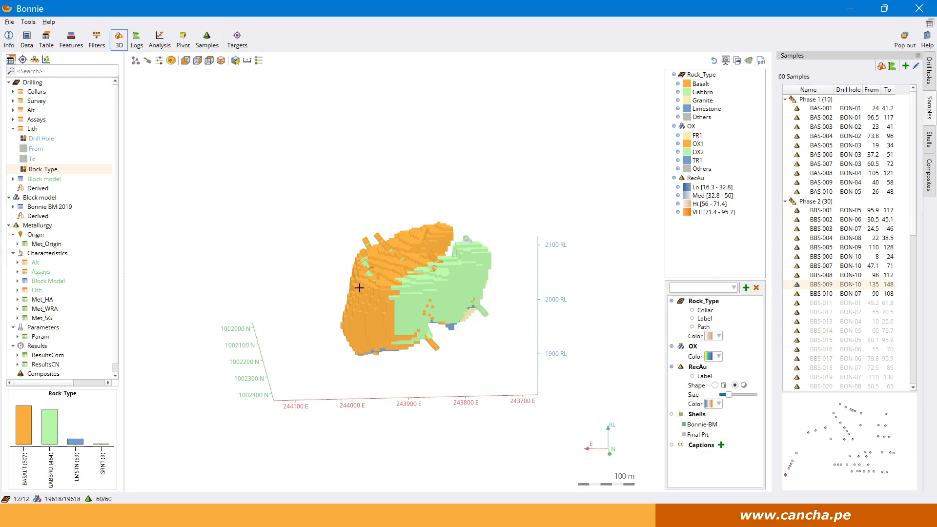
pyautogui.moveTo(359, 288); pyautogui.dragTo(537, 324)
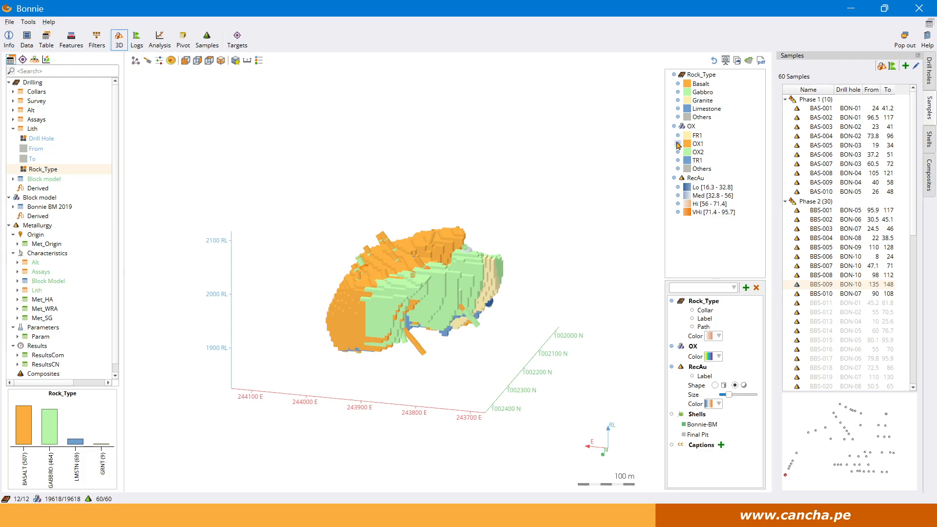
# - Hide the FR1, TR1 and Others classes of OX and create a shell from the remaining OX1 and OX2 blocks
pyautogui.click(678, 136)
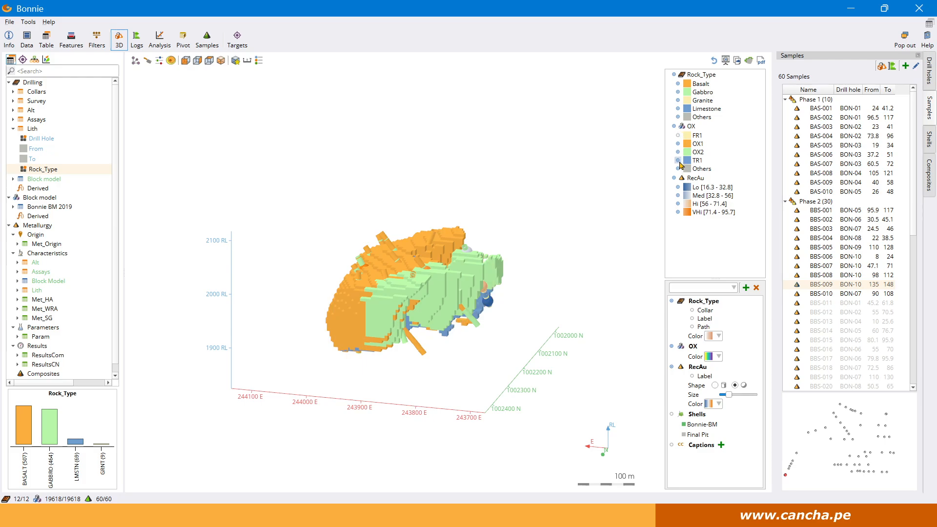
pyautogui.click(678, 160)
pyautogui.click(678, 168)
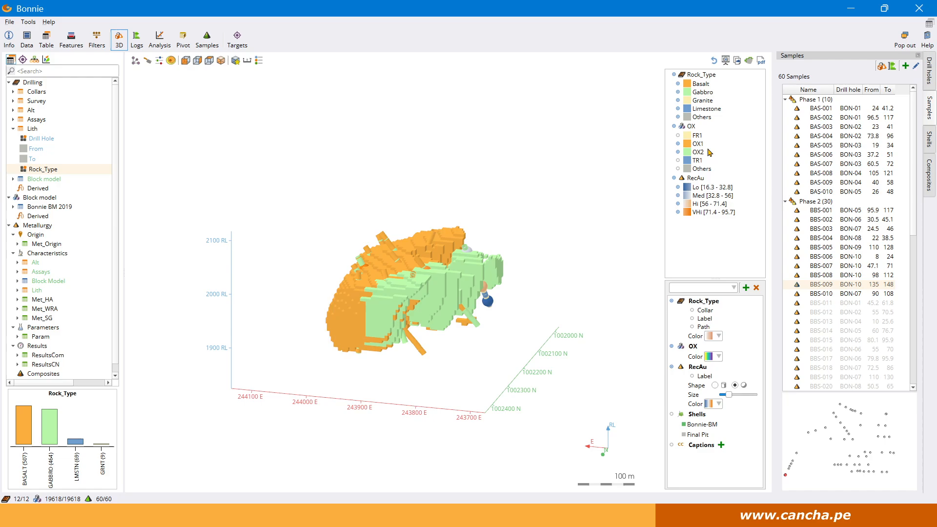
pyautogui.moveTo(490, 302); pyautogui.dragTo(601, 246)
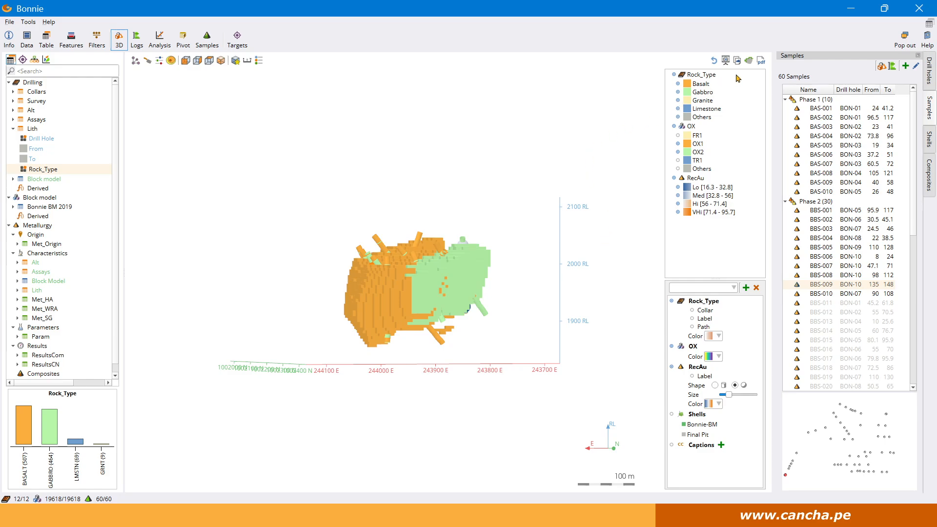
pyautogui.click(748, 61)
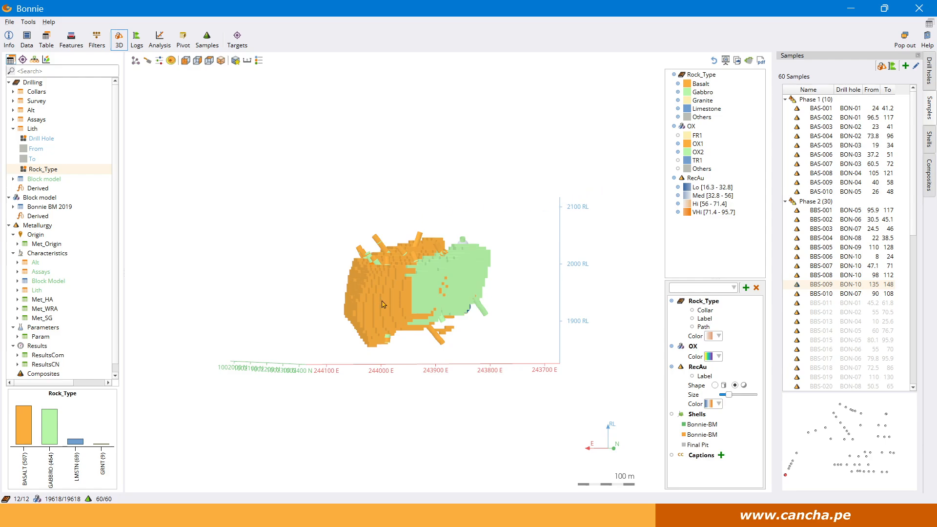
# - Hide the green Bonnie-BM shell and the OX blocks, keeping the orange Bonnie-BM shell enabled
pyautogui.click(929, 140)
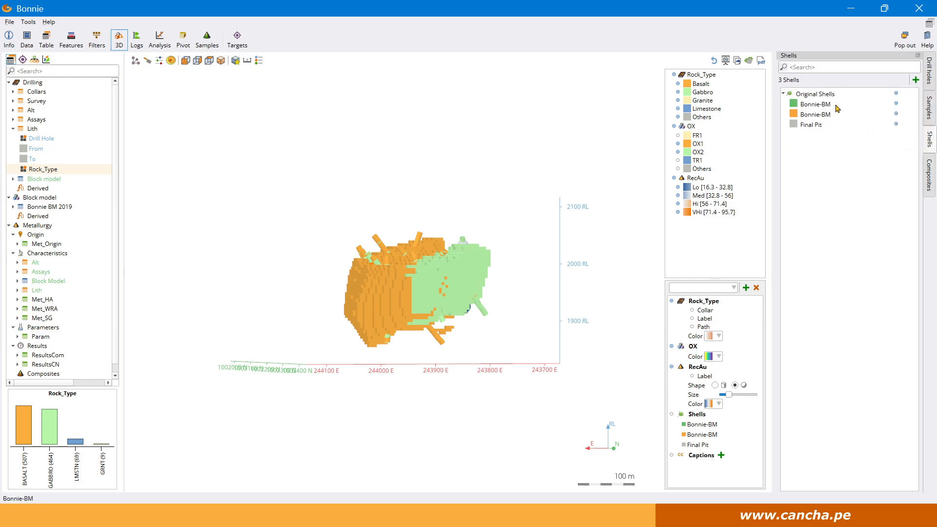
pyautogui.click(896, 104)
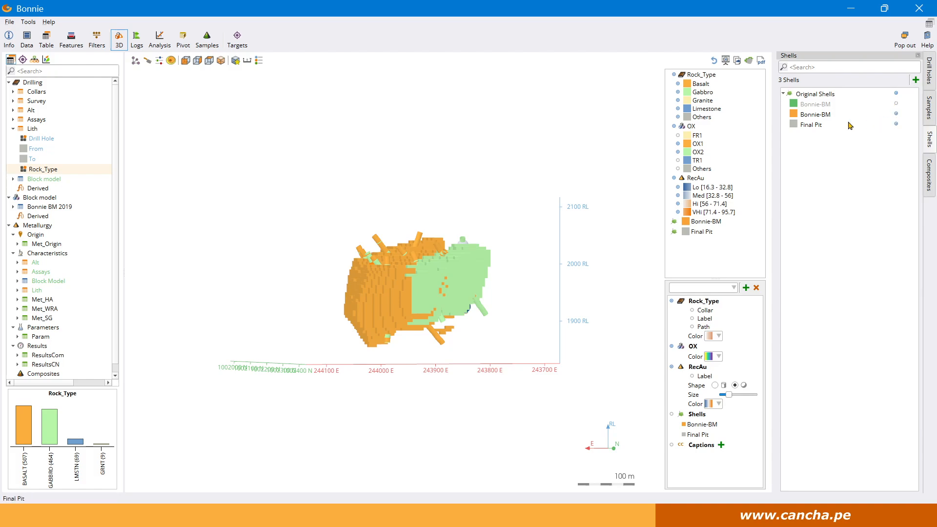
pyautogui.click(671, 346)
pyautogui.click(896, 114)
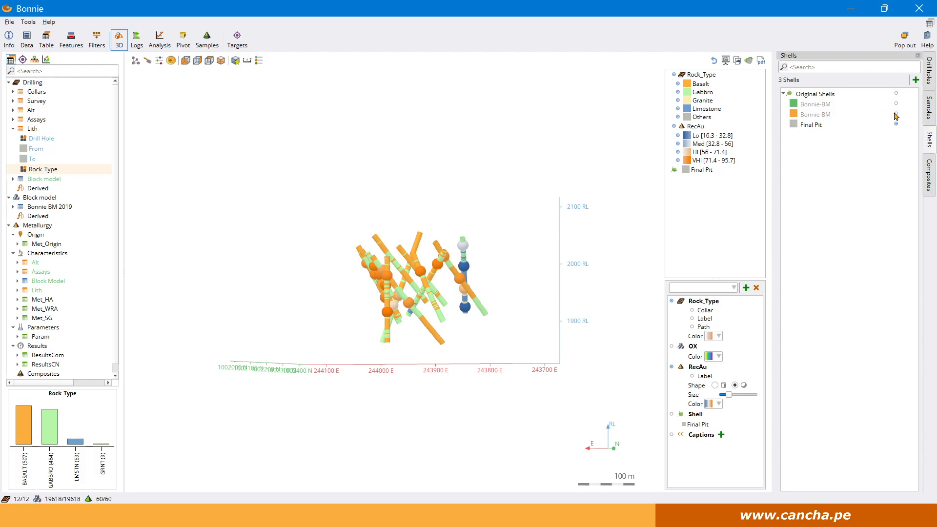
pyautogui.click(896, 114)
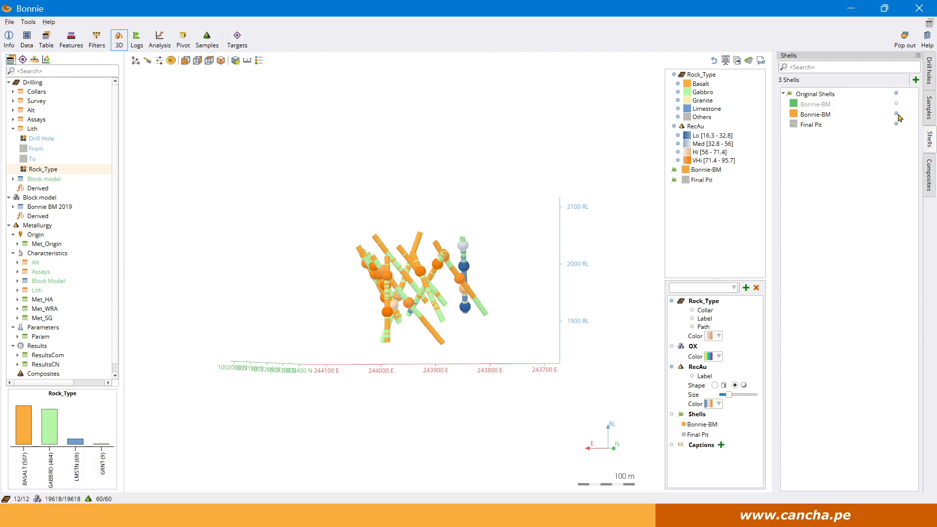
# - Turn on the shell display and hide the Final Pit shell, leaving only the orange Bonnie-BM shell
pyautogui.click(673, 415)
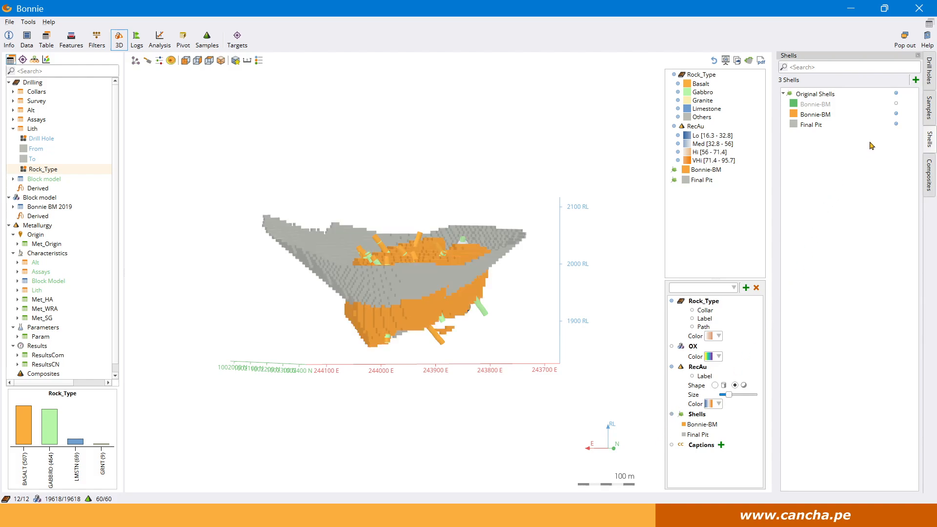
pyautogui.click(896, 124)
pyautogui.moveTo(508, 314); pyautogui.dragTo(236, 318)
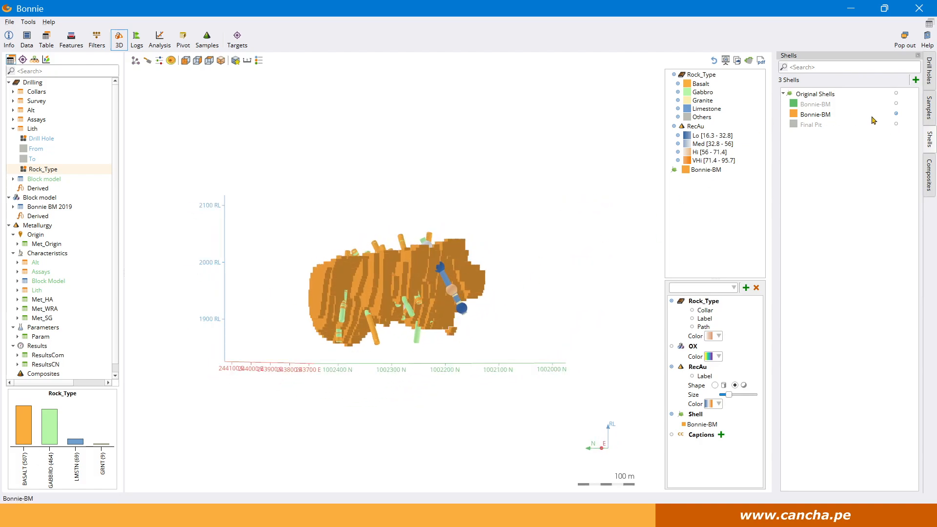
# - Compare the green Bonnie-BM shell with the orange one, and inspect the orange shell on its own from several angles
pyautogui.click(896, 103)
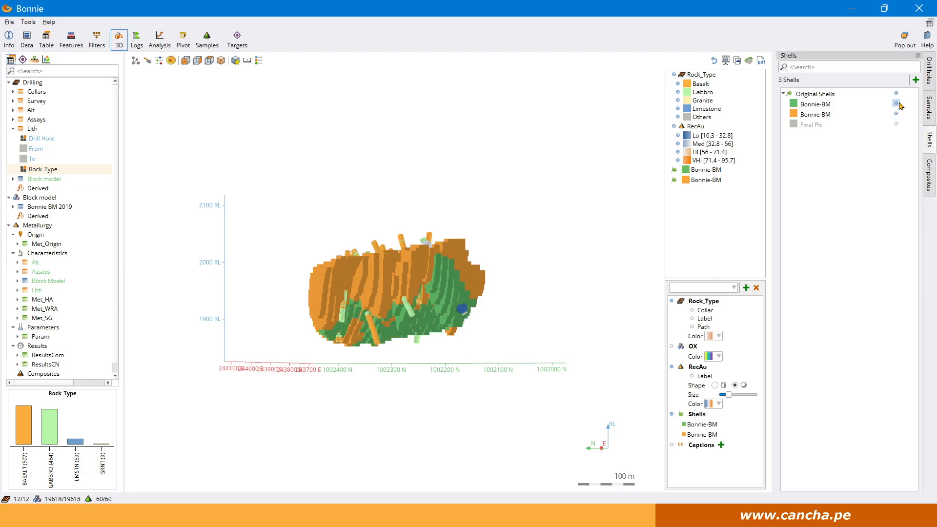
pyautogui.click(896, 103)
pyautogui.moveTo(389, 305); pyautogui.dragTo(608, 339)
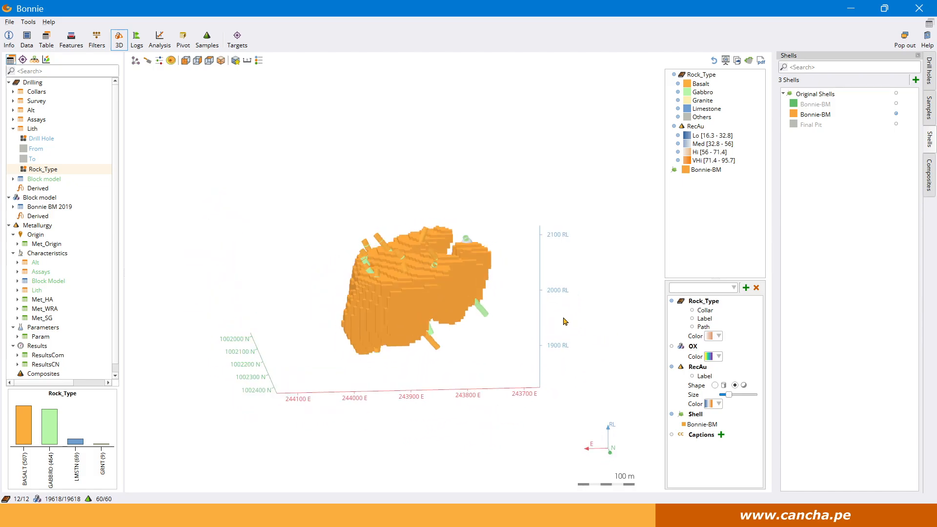
pyautogui.moveTo(391, 274); pyautogui.dragTo(345, 279)
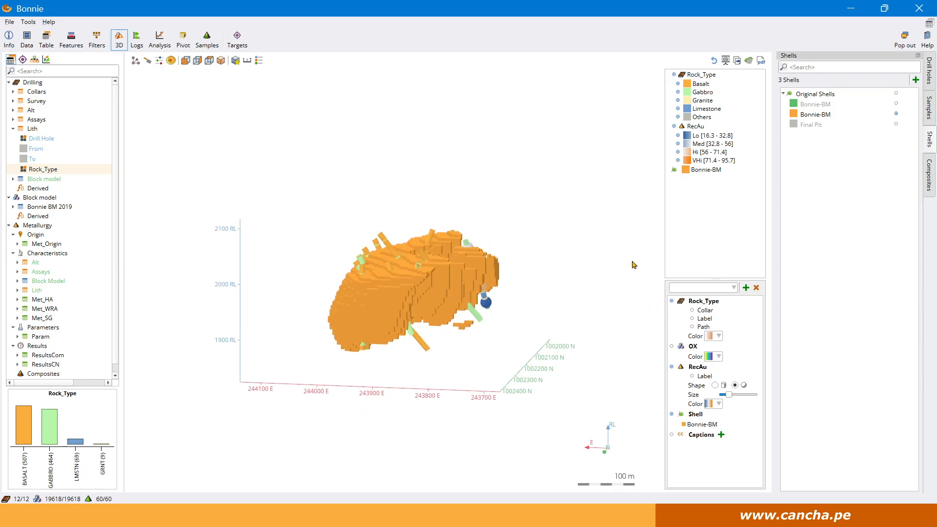
# - Render the orange Bonnie-BM shell as translucent around the drill holes and samples
pyautogui.click(673, 414)
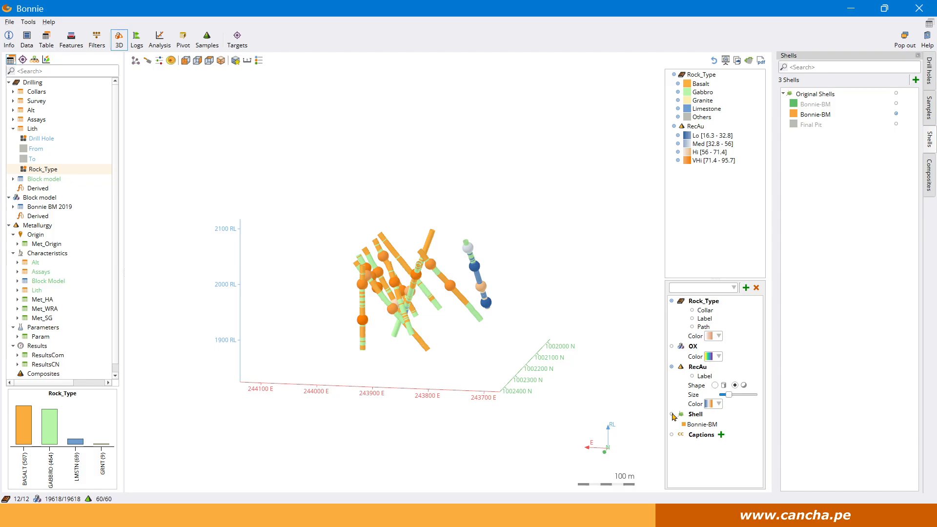
pyautogui.click(672, 415)
pyautogui.moveTo(511, 341); pyautogui.dragTo(537, 339)
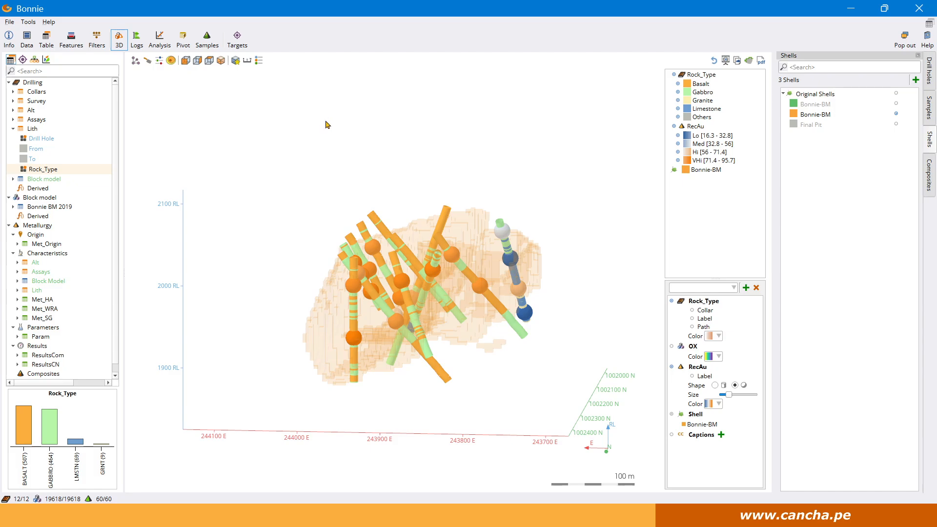
# - Display the Final Pit shell instead of the orange Bonnie-BM shell
pyautogui.click(897, 124)
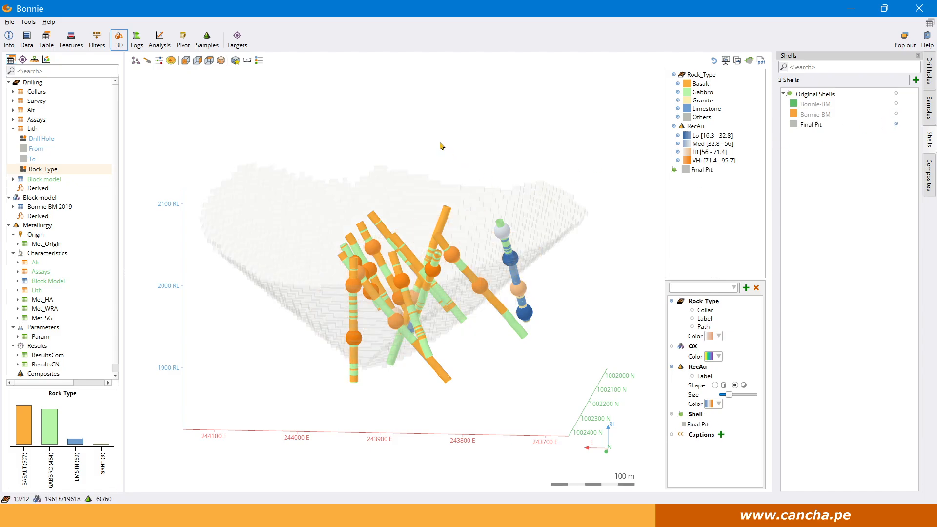
pyautogui.moveTo(374, 223); pyautogui.dragTo(449, 223)
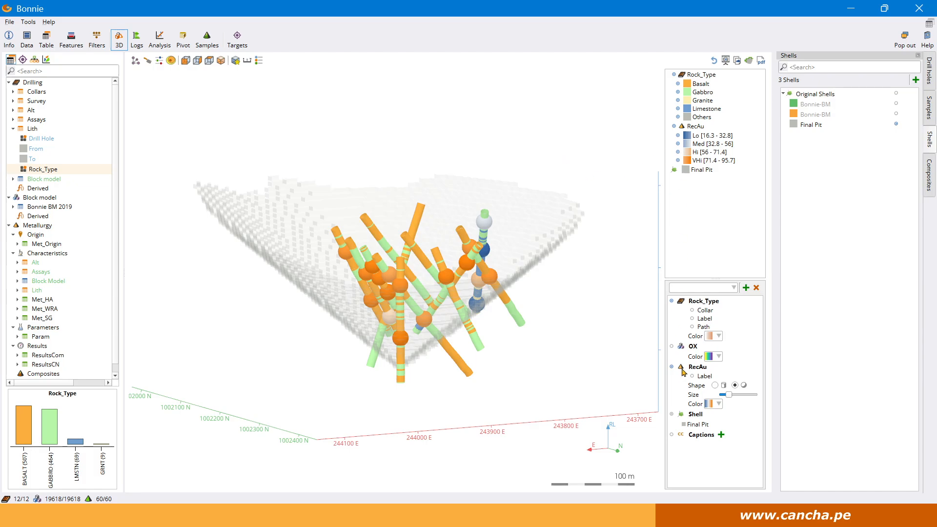
# - Turn the OX blocks back on and render the Final Pit shell as opaque
pyautogui.click(672, 346)
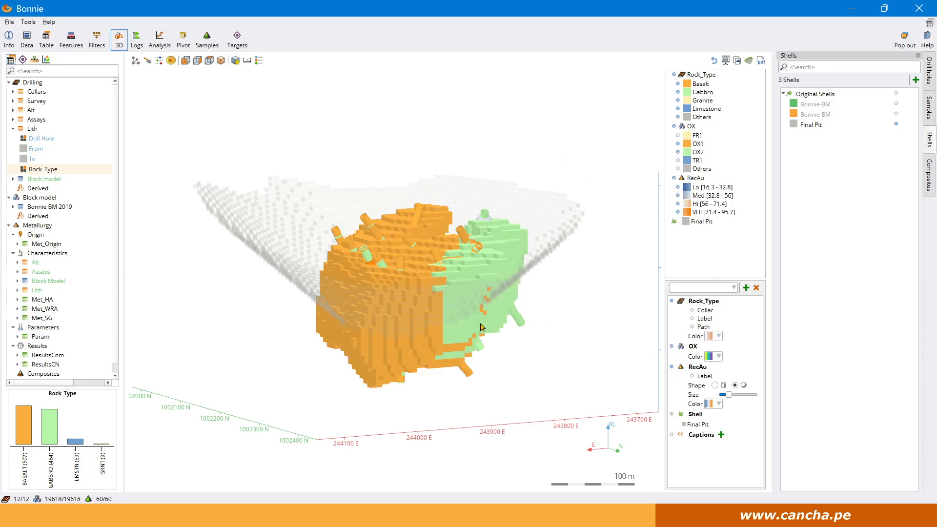
pyautogui.moveTo(282, 348); pyautogui.dragTo(347, 357)
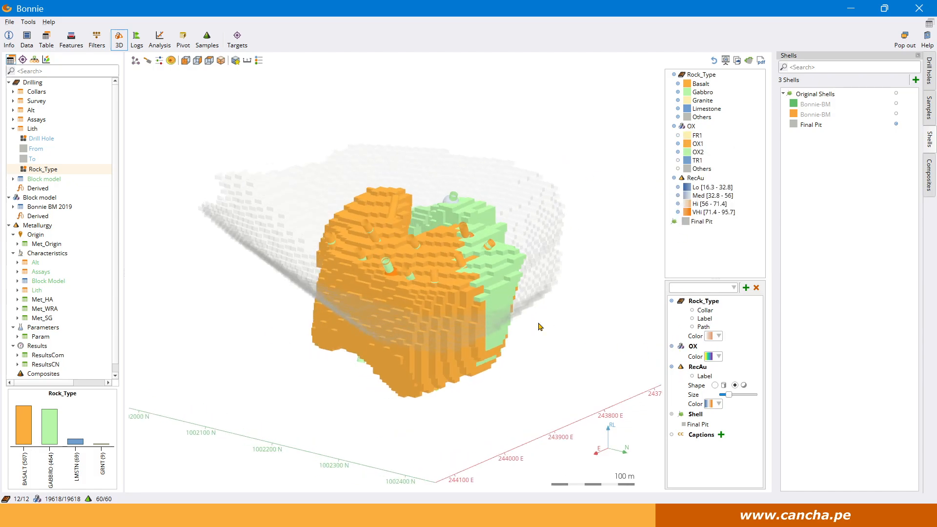
pyautogui.click(672, 415)
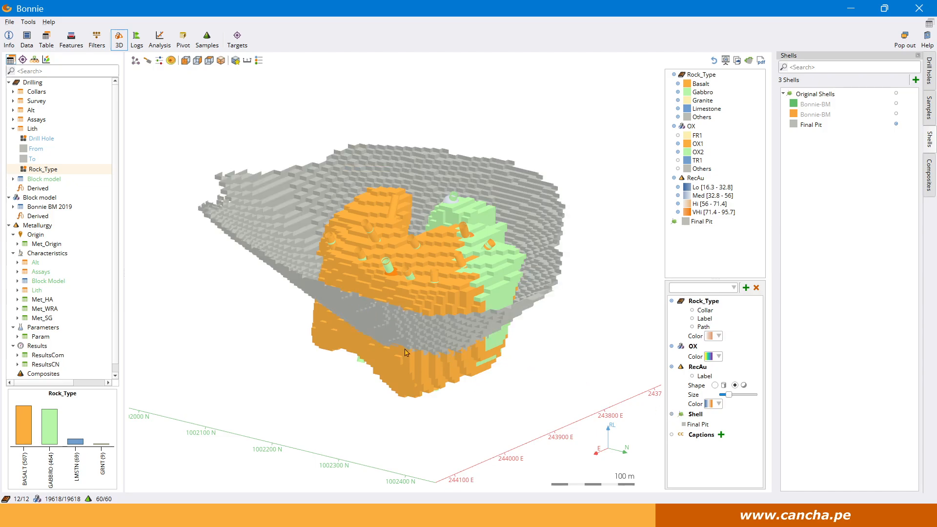
# - Apply the Surface to Block model feature with the Final Pit surface
pyautogui.click(71, 40)
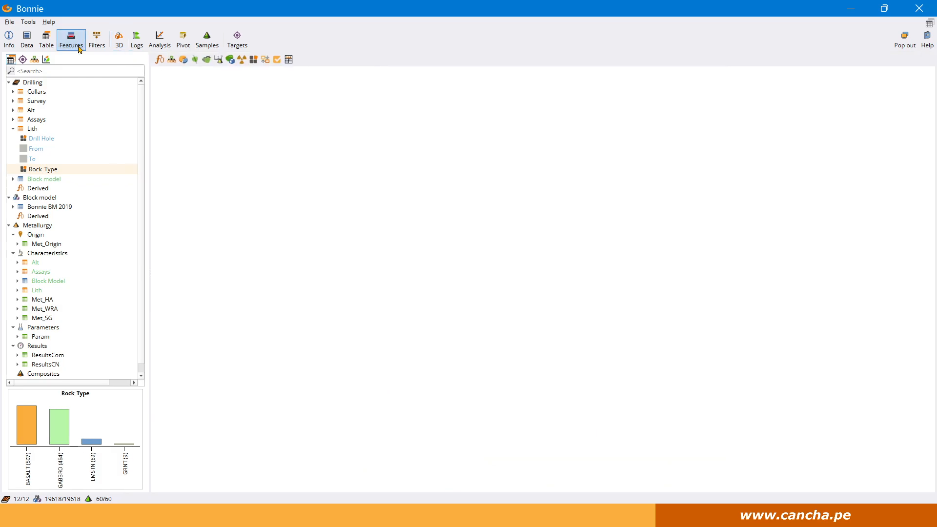
pyautogui.click(206, 59)
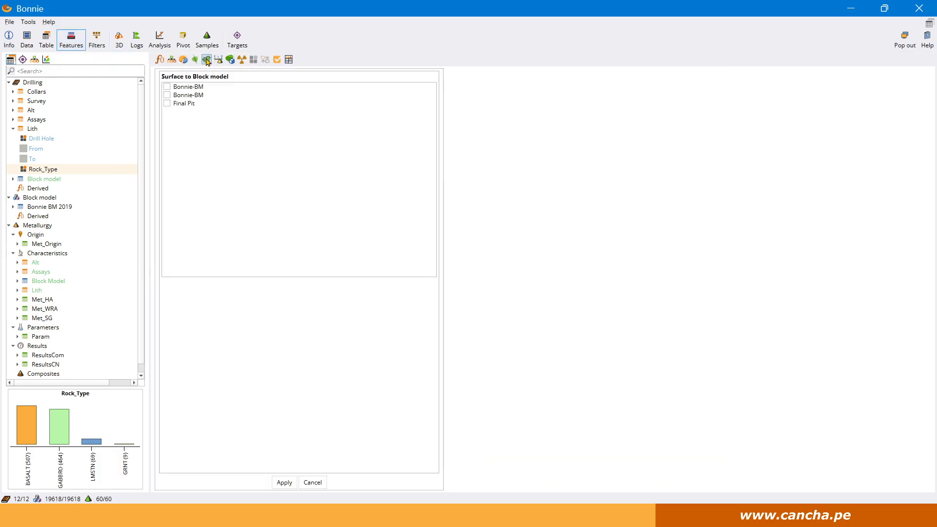
pyautogui.click(166, 103)
pyautogui.click(279, 483)
# - Color the Bonnie BM 2019 blocks by the Final Pit feature in 3D and inspect them from several angles against the pit shell
pyautogui.click(119, 39)
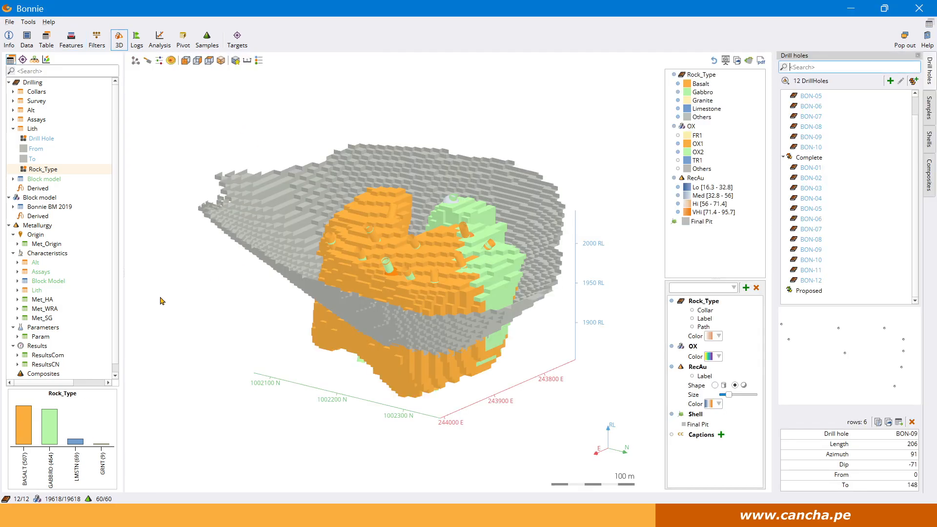
pyautogui.click(27, 208)
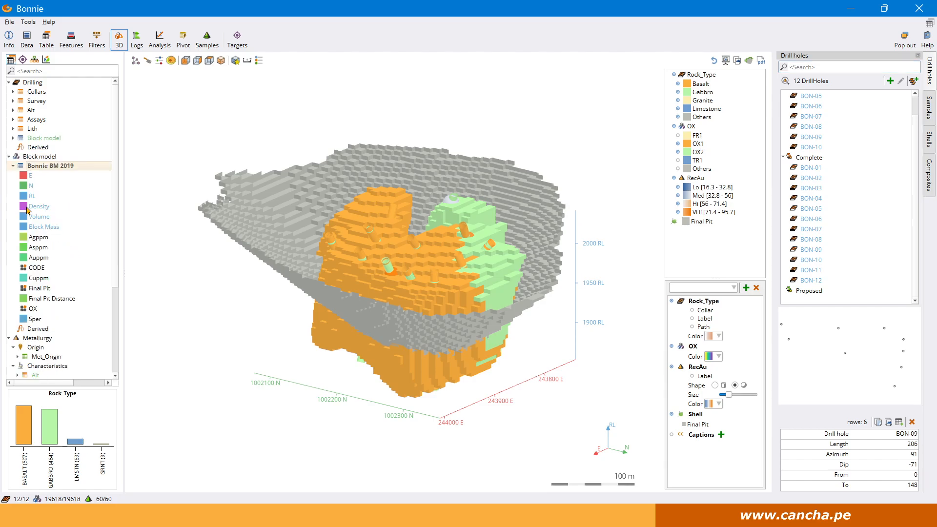
pyautogui.click(28, 290)
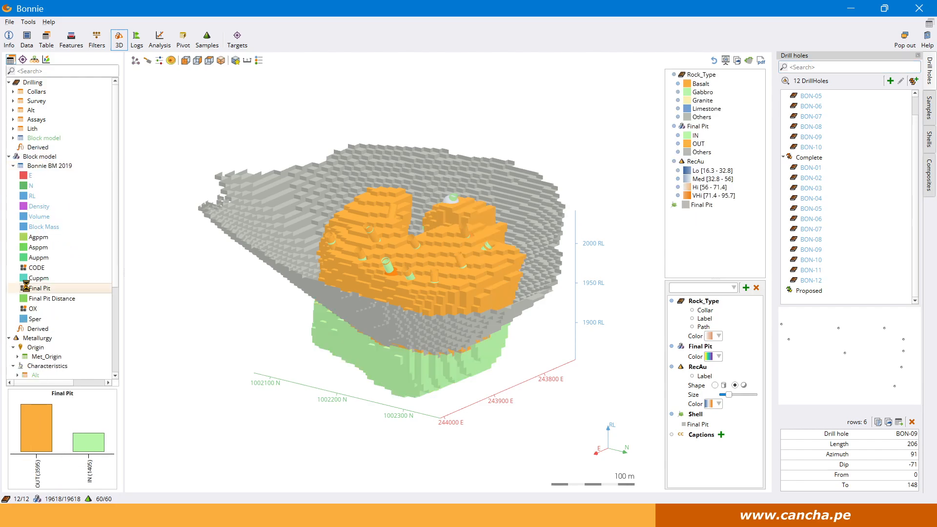
pyautogui.moveTo(477, 278); pyautogui.dragTo(431, 291)
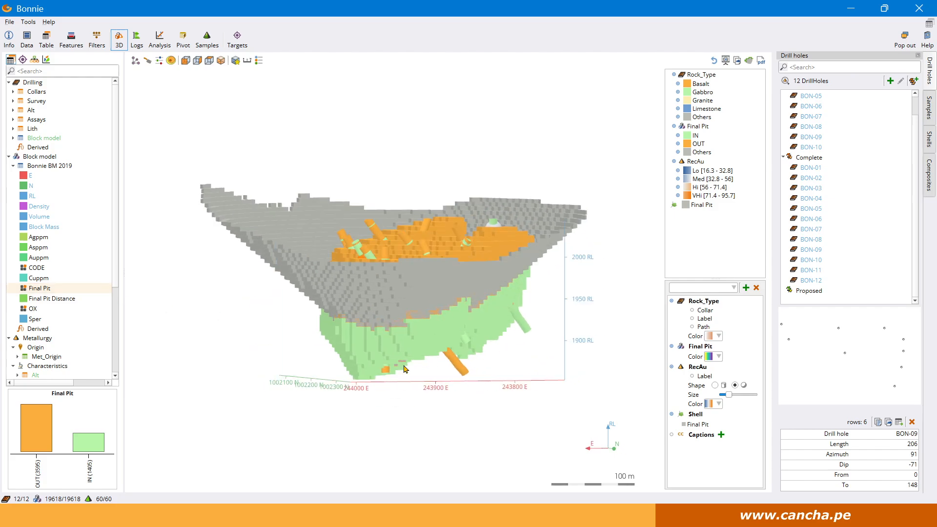
pyautogui.moveTo(396, 250); pyautogui.dragTo(481, 281)
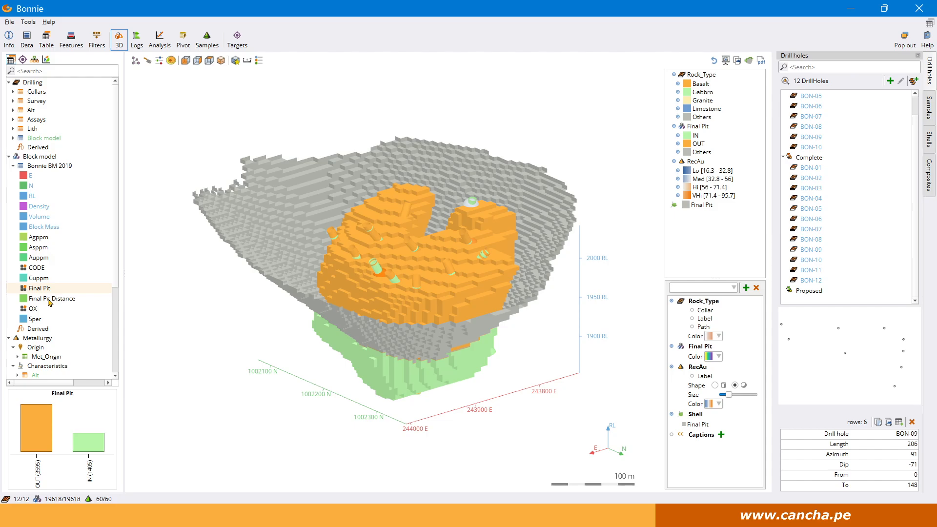
# - Color the blocks by Final Pit Distance and cut a section of width 100 and azimuth 0 through the model
pyautogui.click(67, 303)
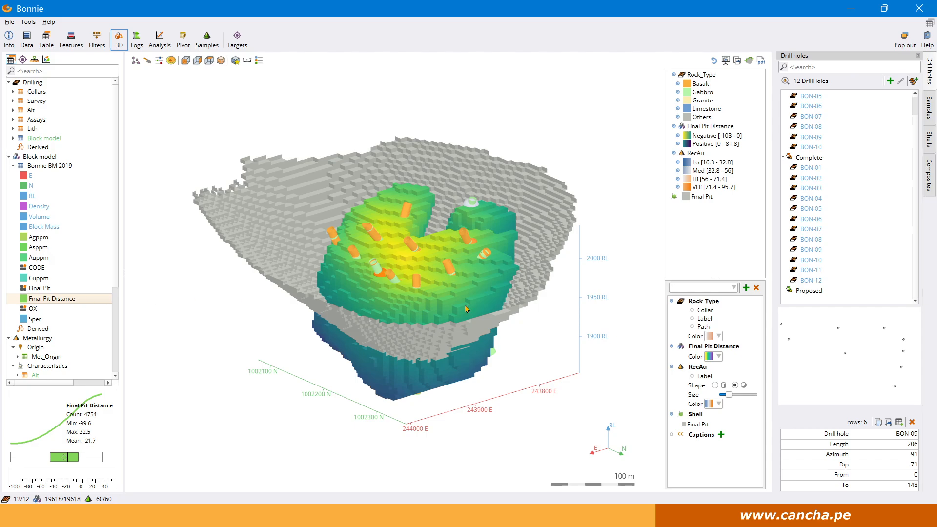
pyautogui.moveTo(466, 309); pyautogui.dragTo(516, 269)
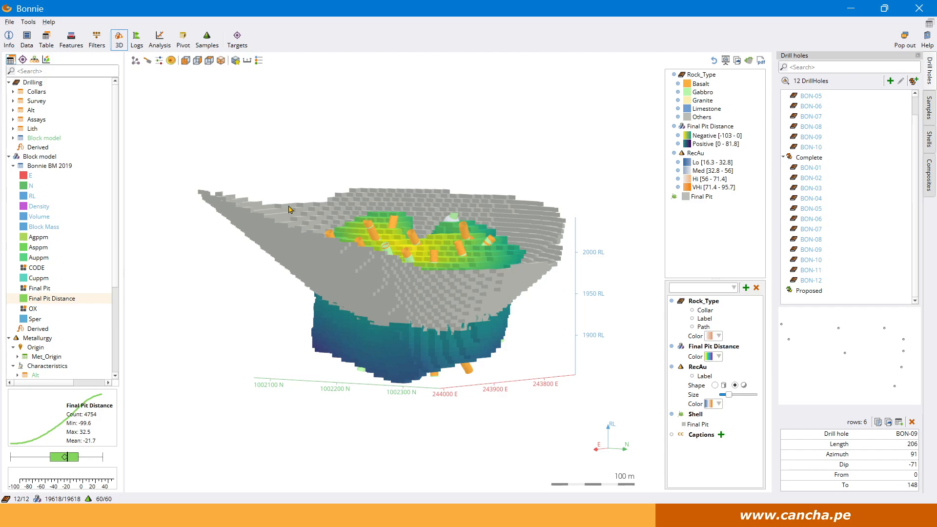
pyautogui.click(148, 60)
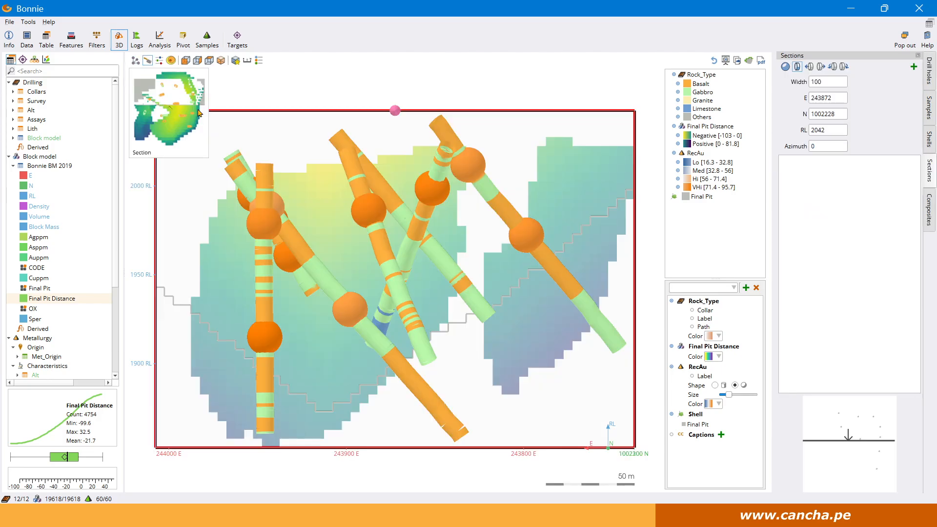
# - Hide the Rock_Type drill holes and RecAu samples, and recolor Final Pit Distance with the blue-to-orange ramp
pyautogui.click(672, 301)
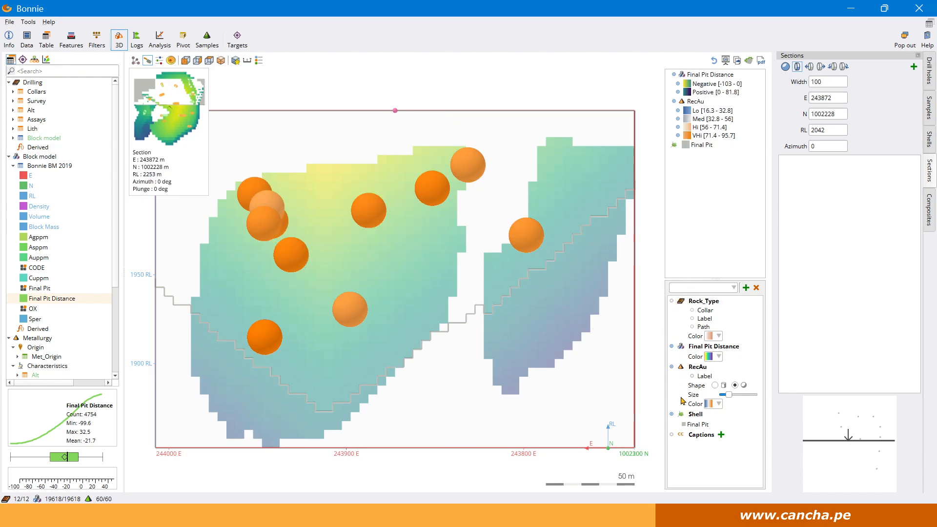
pyautogui.click(672, 368)
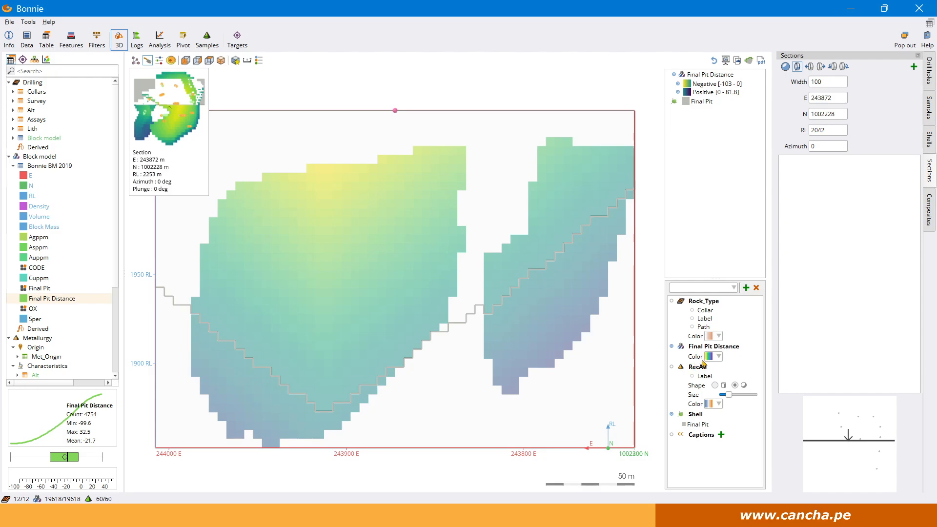
pyautogui.click(720, 357)
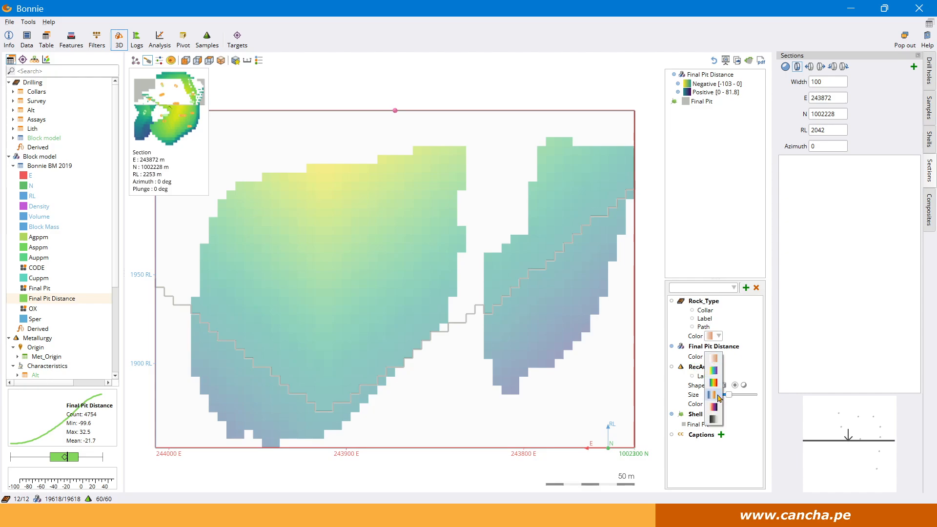
pyautogui.click(721, 395)
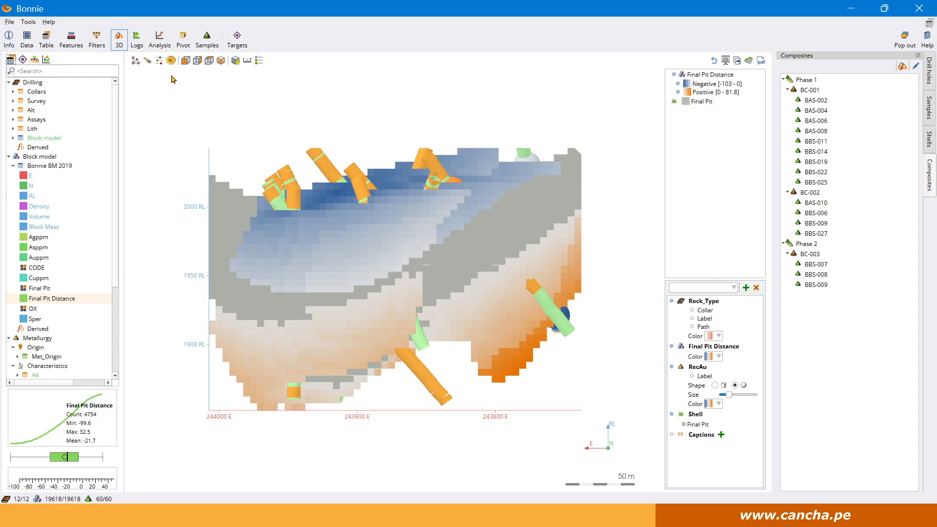
# - Preview the Cu_gpt versus Fe_pct XY plot in Analysis as a heatmap with Sample Coverage, and return to the point display
pyautogui.click(159, 39)
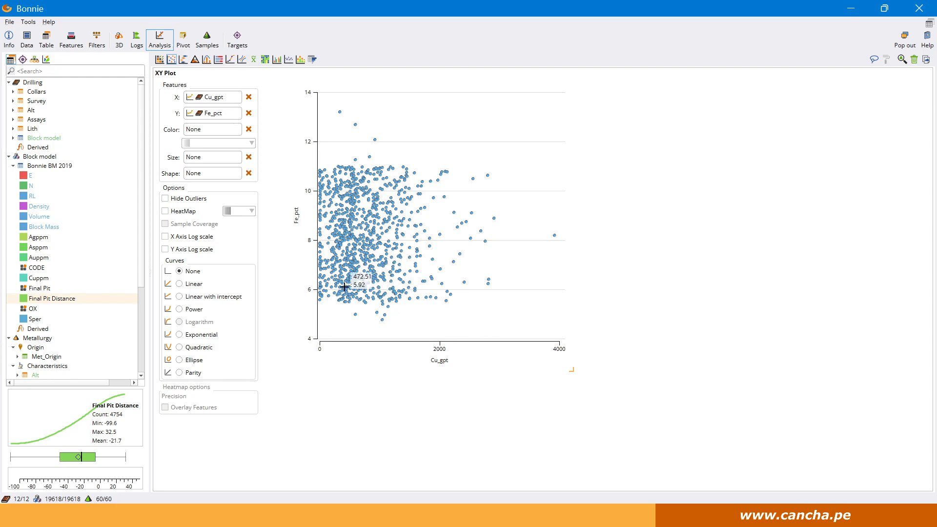
pyautogui.click(184, 214)
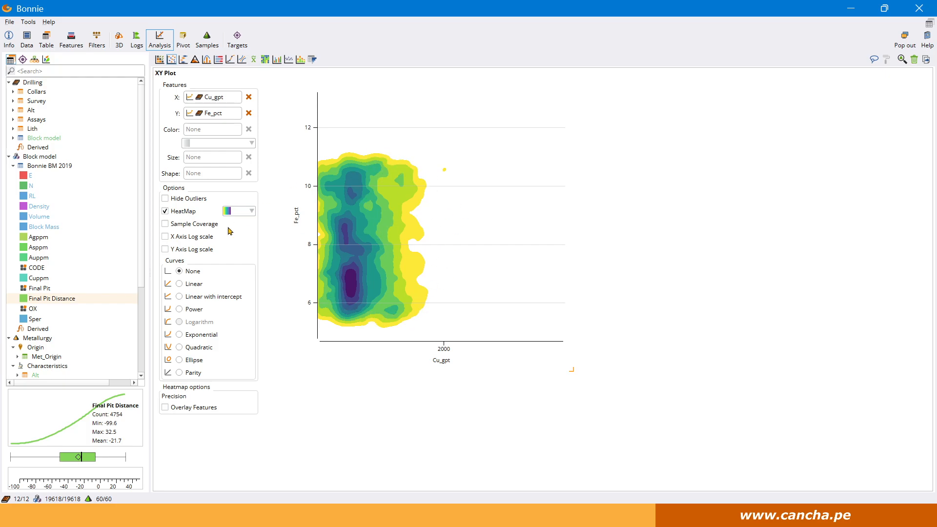
pyautogui.click(202, 227)
pyautogui.click(181, 213)
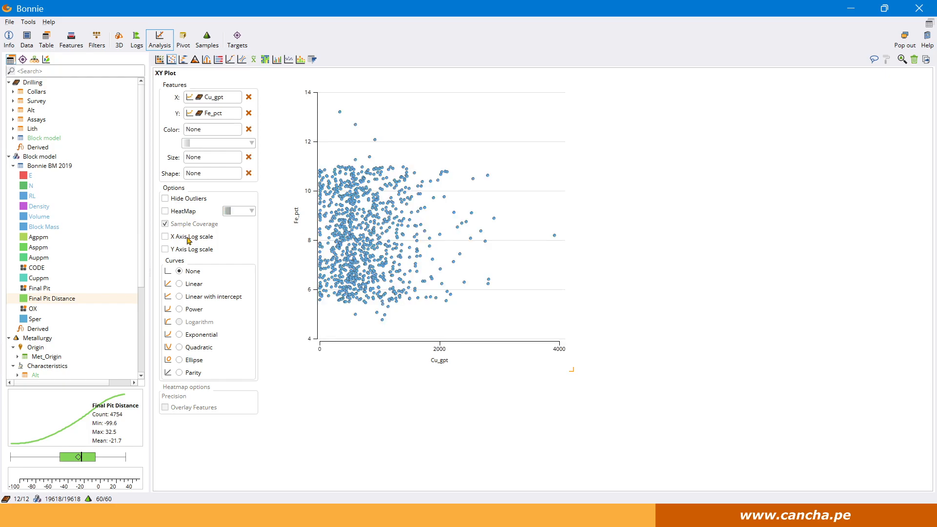
# - Set the XY plot's X axis to log scale, and try the log scale on the Y axis before restoring it to linear
pyautogui.click(188, 239)
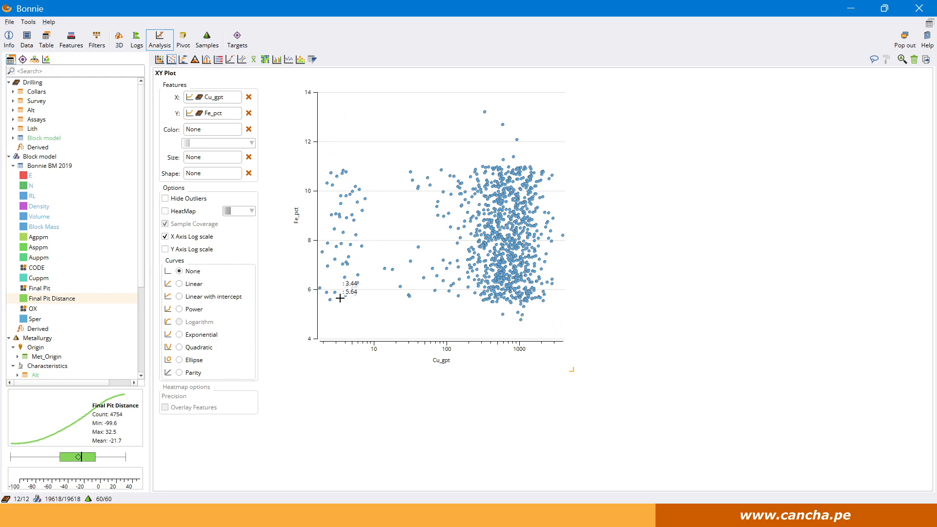
pyautogui.click(199, 250)
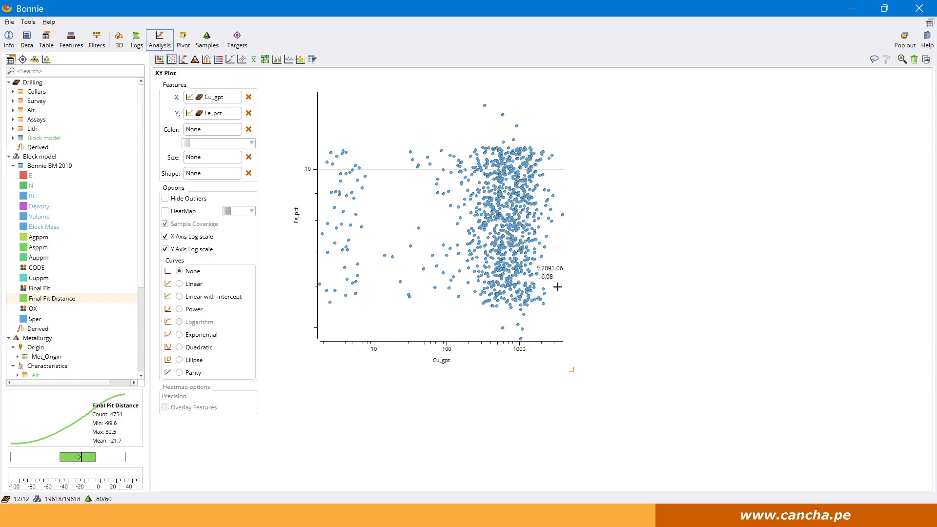
pyautogui.click(178, 250)
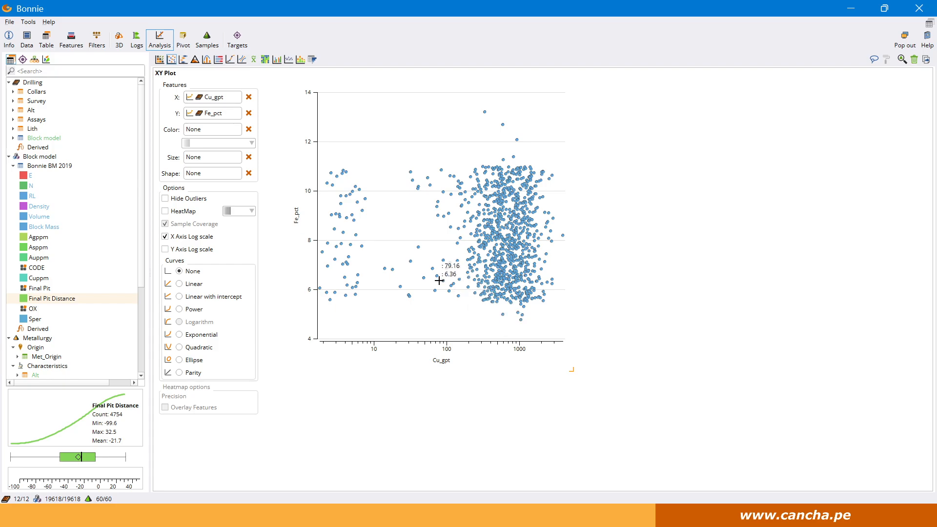
# - Show the MultiBoxPlot comparing Au_gpt, Auppm and Au
pyautogui.click(183, 59)
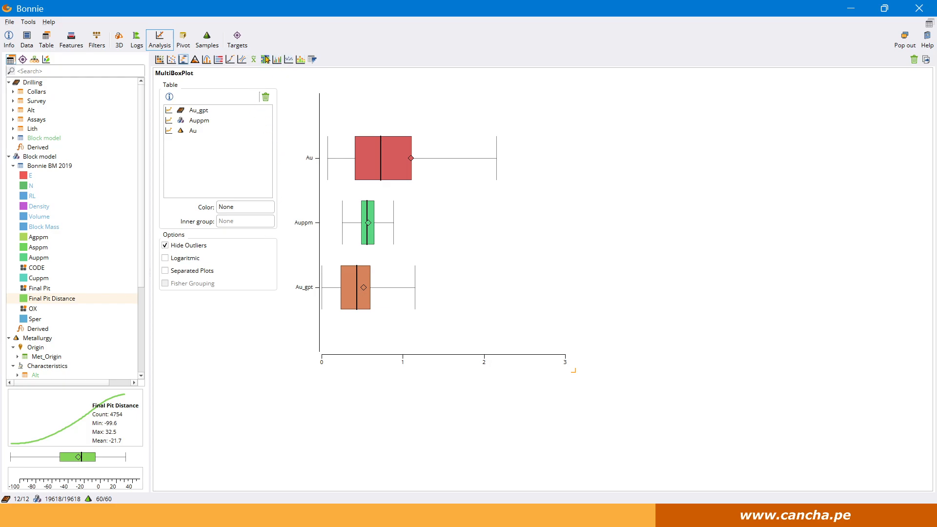
# - Set up a new PCA in Targets with Drilling as its source
pyautogui.click(237, 42)
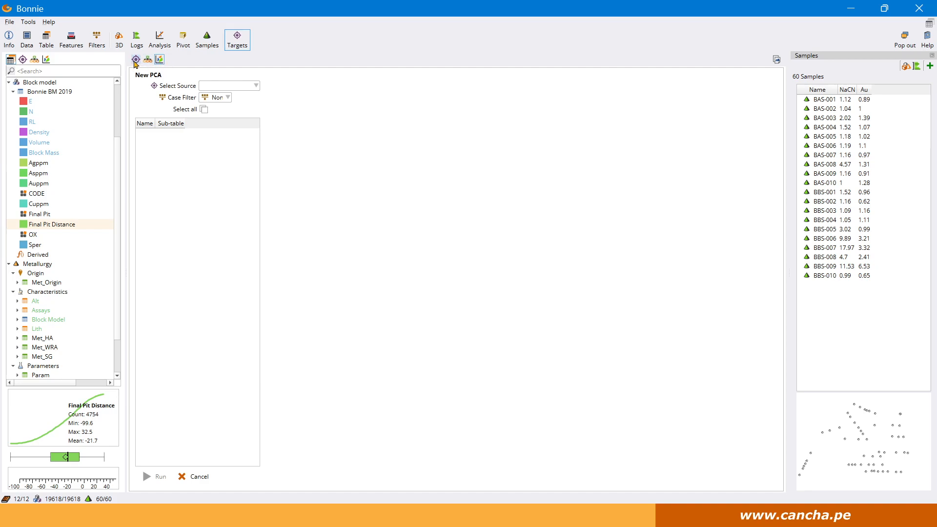
pyautogui.click(136, 60)
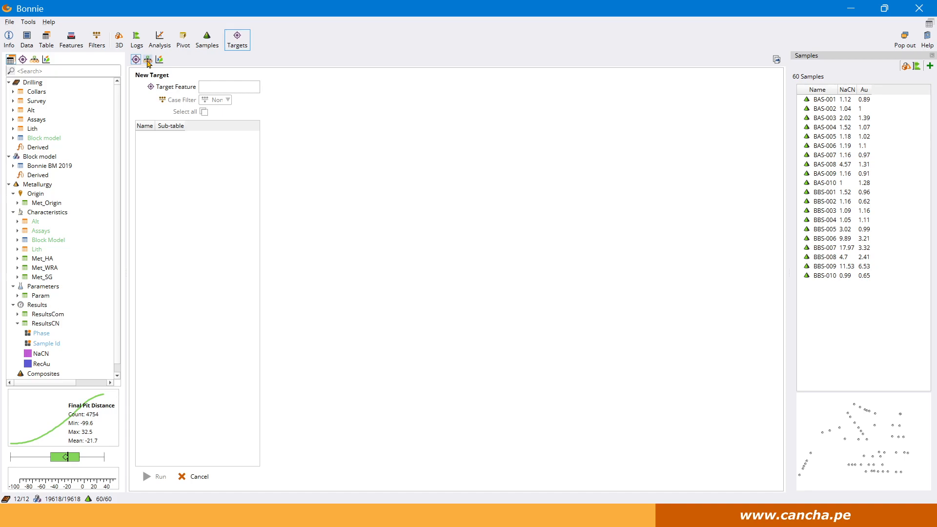
pyautogui.click(147, 60)
pyautogui.click(159, 60)
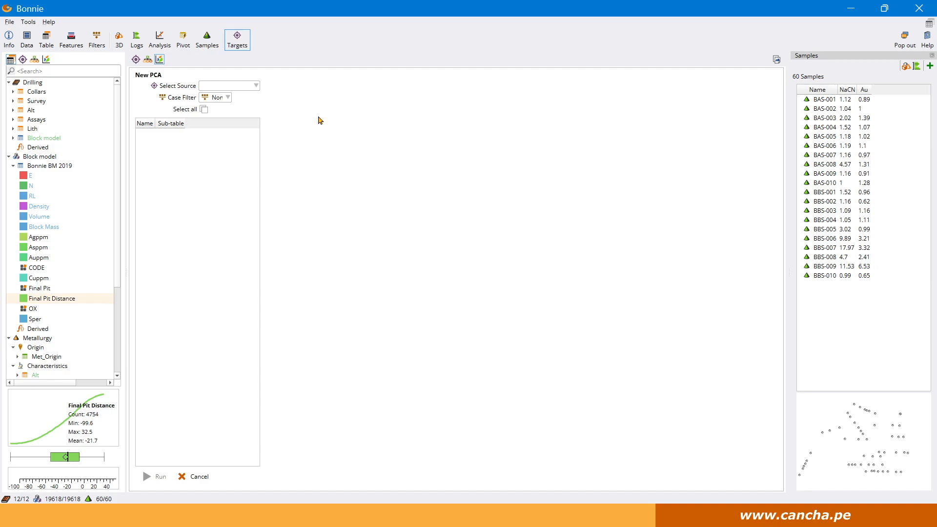
pyautogui.click(255, 86)
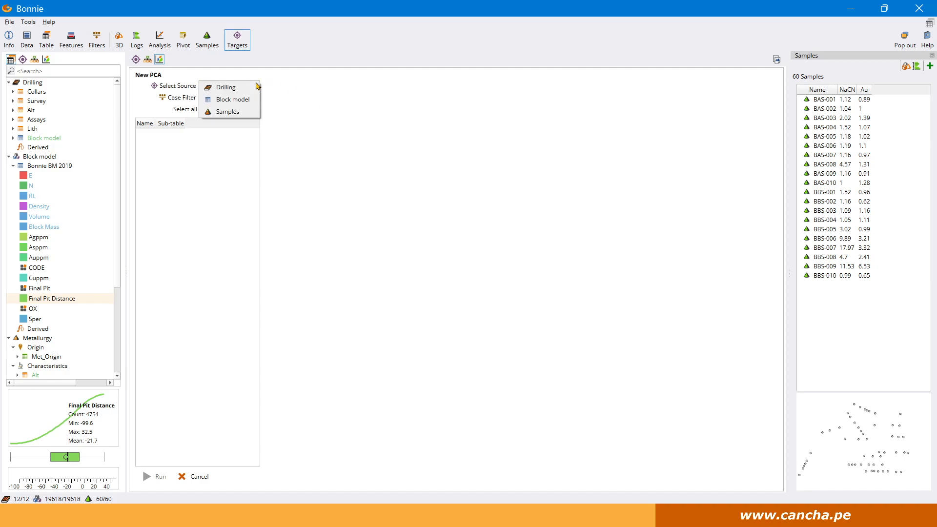
pyautogui.click(223, 87)
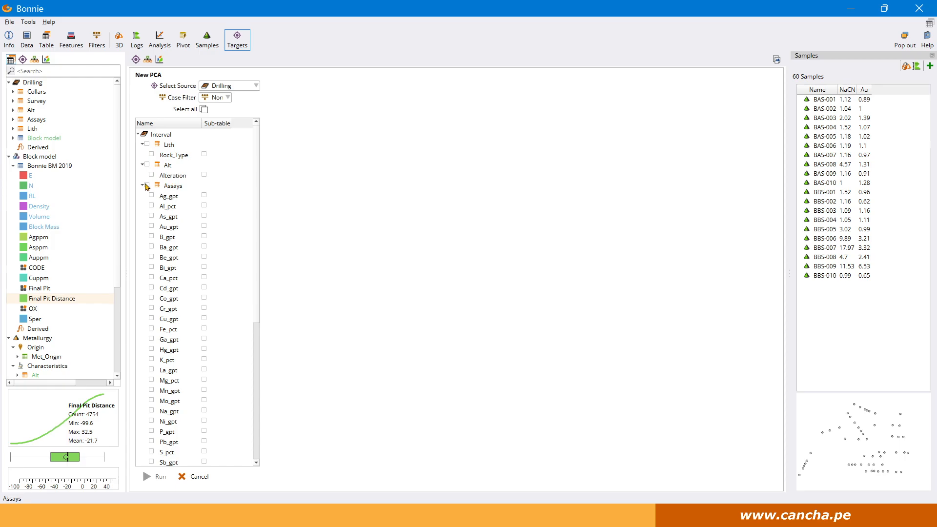
# - Include all the Assays features in the PCA and run it
pyautogui.click(143, 185)
pyautogui.click(147, 185)
pyautogui.click(143, 185)
pyautogui.scroll(-5, 185, 293)
pyautogui.scroll(4, 183, 356)
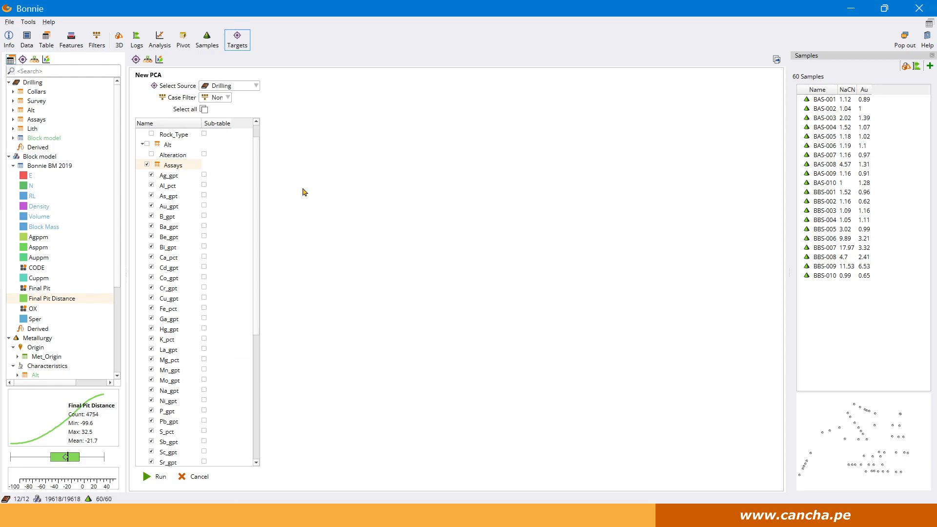
pyautogui.click(155, 476)
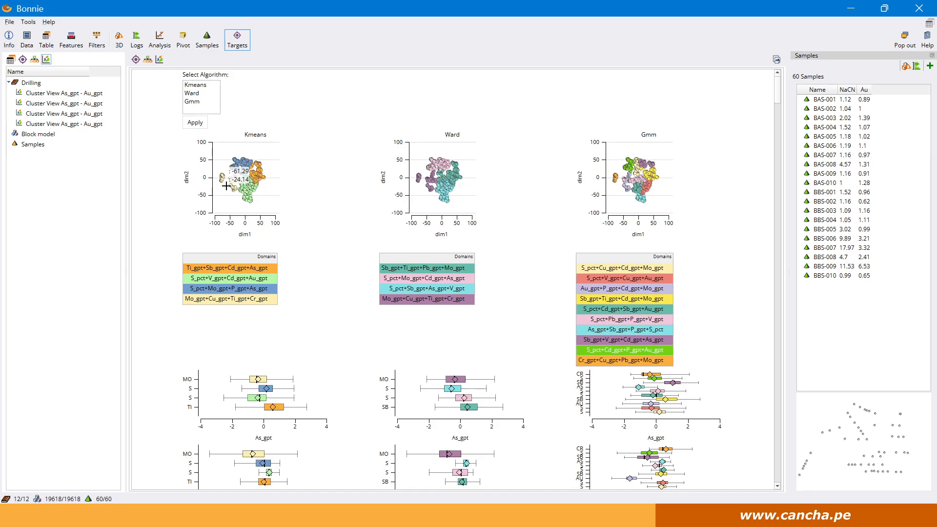
# - Examine the Kmeans, Ward and Gmm cluster results, comparing the domains, the box plots per element and the plots per drill hole
pyautogui.scroll(-1, 299, 266)
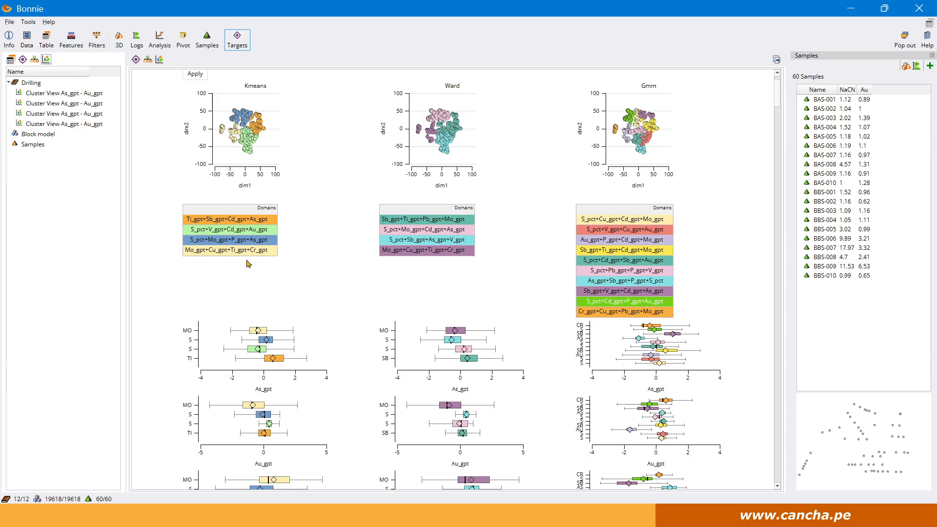
pyautogui.scroll(-3, 293, 254)
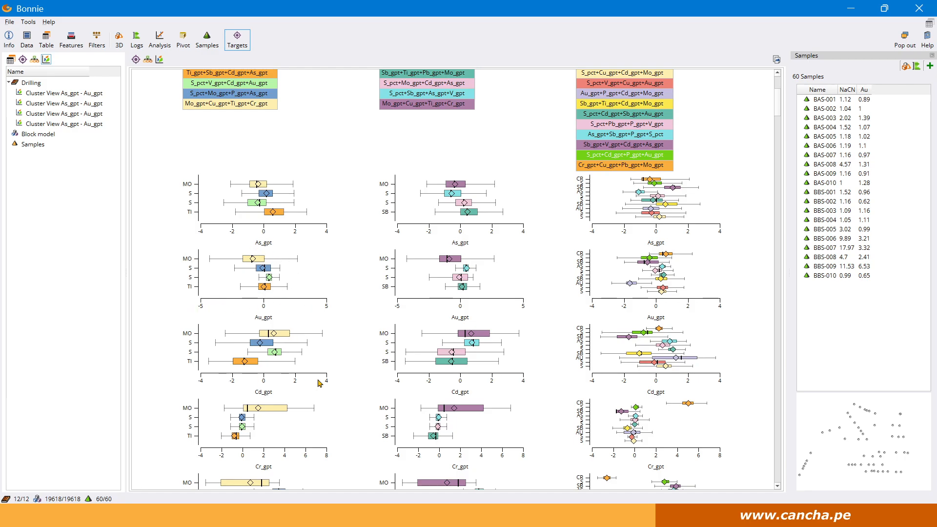
pyautogui.scroll(-8, 362, 381)
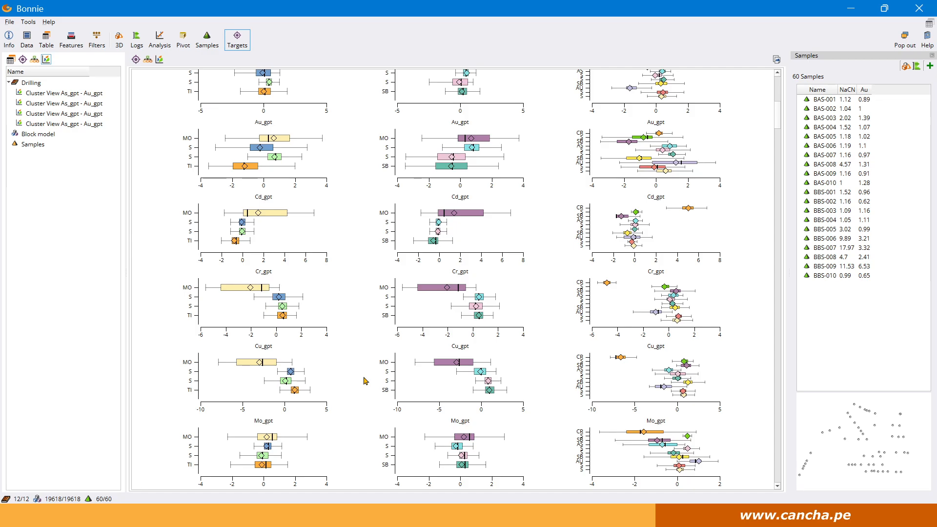
pyautogui.scroll(-1, 364, 380)
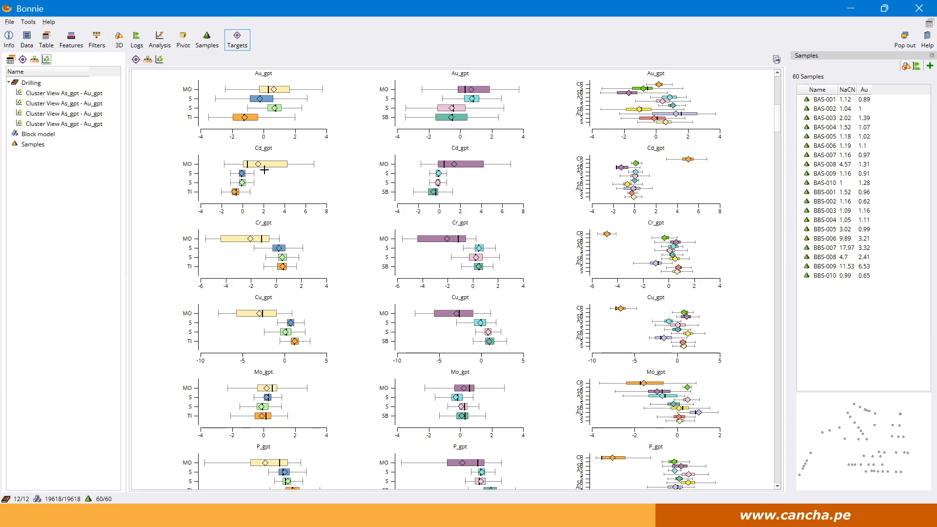
pyautogui.scroll(-5, 296, 195)
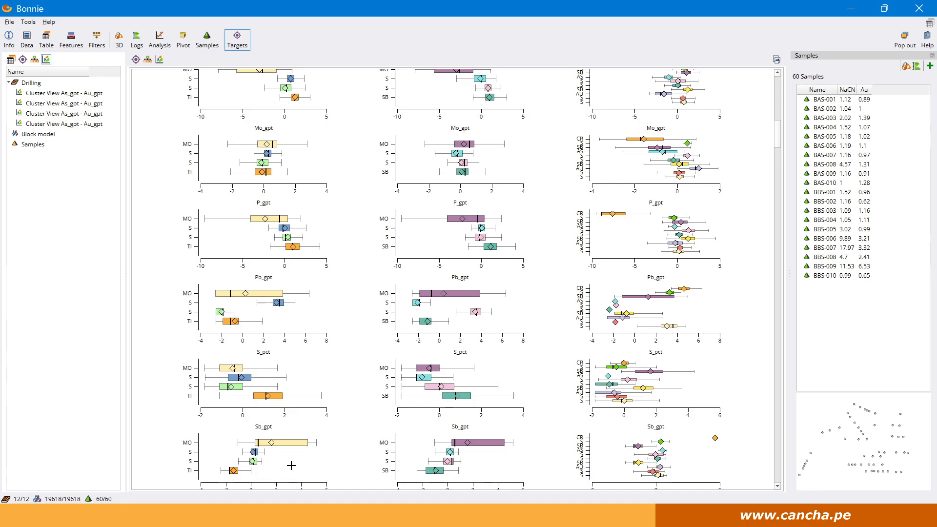
pyautogui.scroll(10, 292, 466)
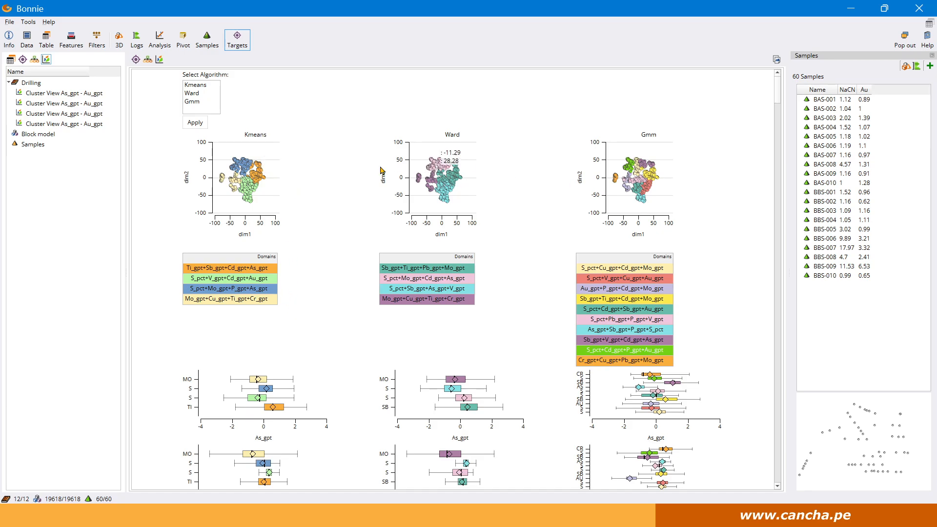
pyautogui.scroll(-12, 342, 347)
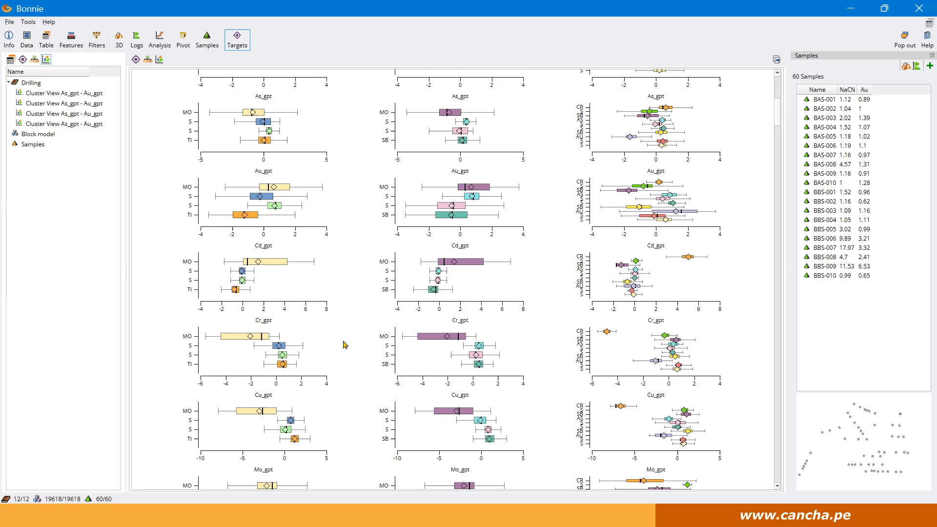
pyautogui.scroll(-10, 340, 350)
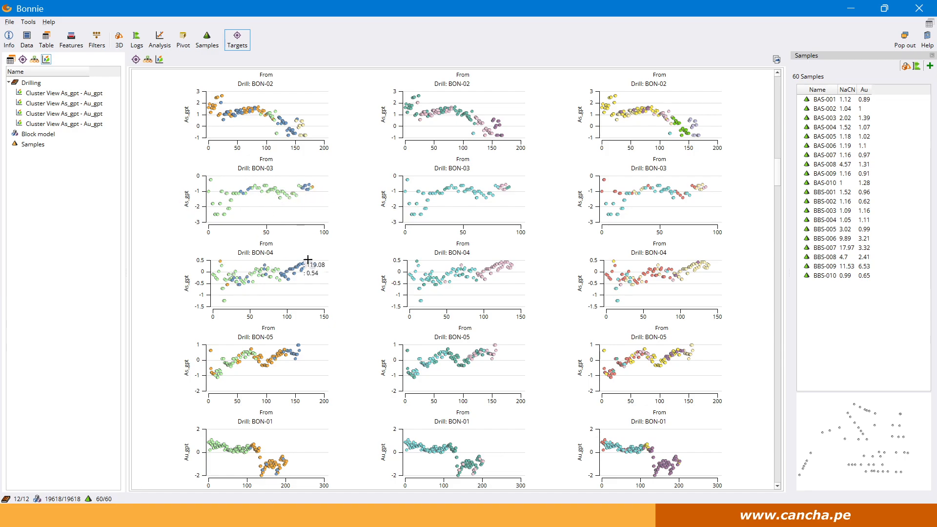
pyautogui.scroll(-3, 371, 434)
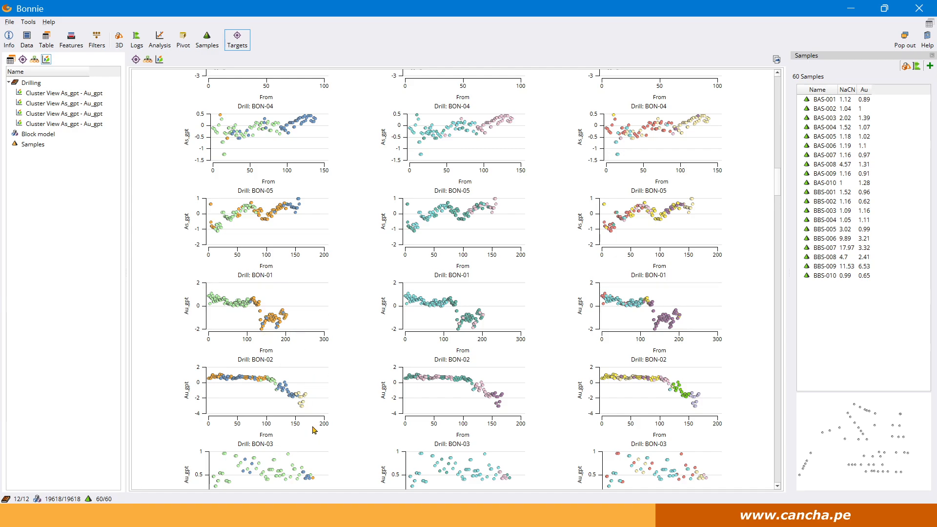
# - Apply the Kmeans clustering result to the drilling data as domains
pyautogui.scroll(-2, 350, 405)
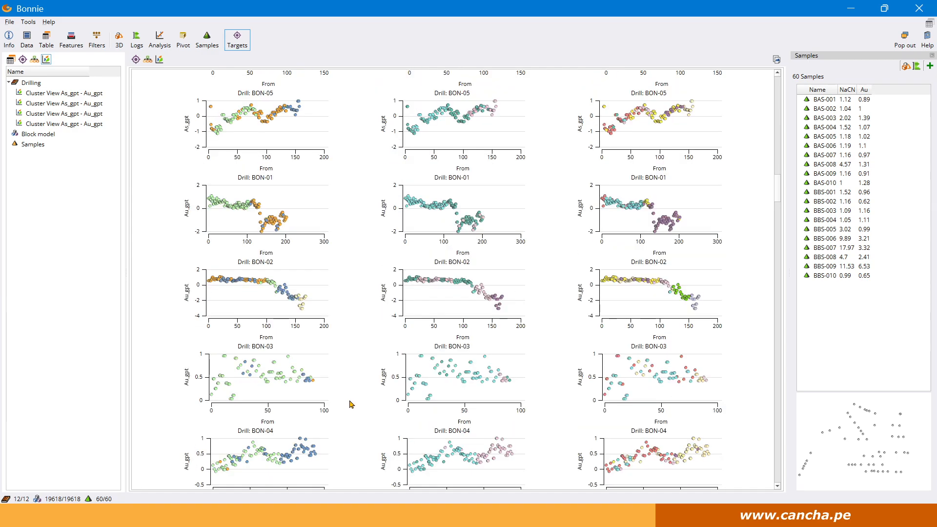
pyautogui.scroll(-4, 350, 404)
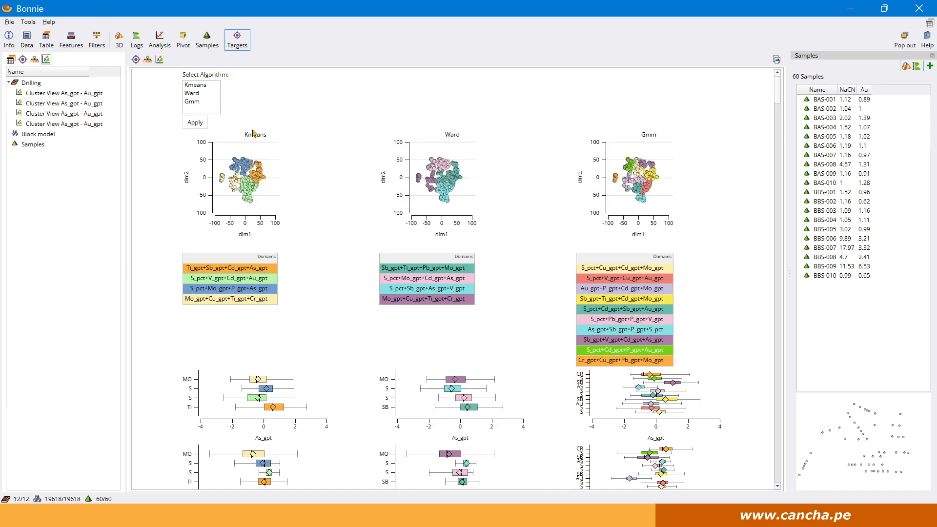
pyautogui.click(202, 85)
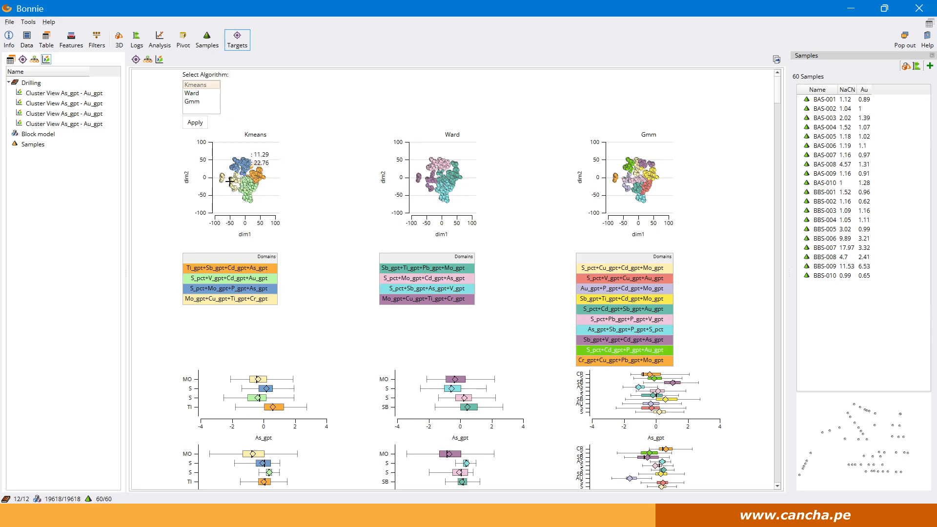
pyautogui.click(196, 123)
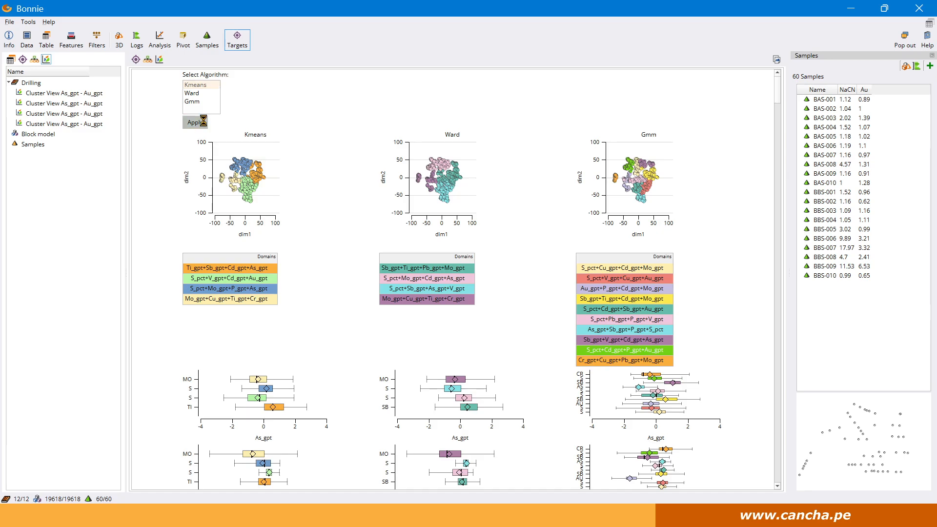
# - Add the derived cluster domains feature as a column in the drill hole logs and view samples BBS-009 and BBS-007 in BON-10
pyautogui.click(133, 39)
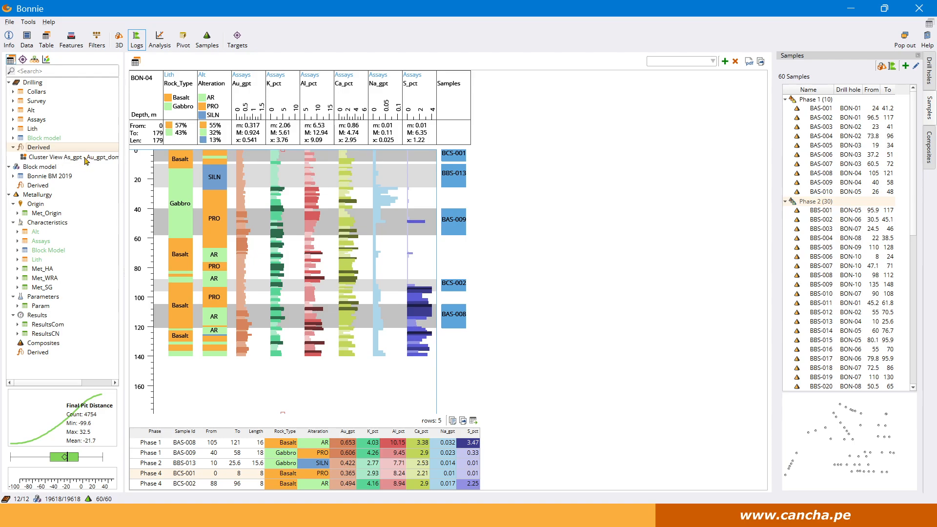
pyautogui.moveTo(90, 160); pyautogui.dragTo(209, 169)
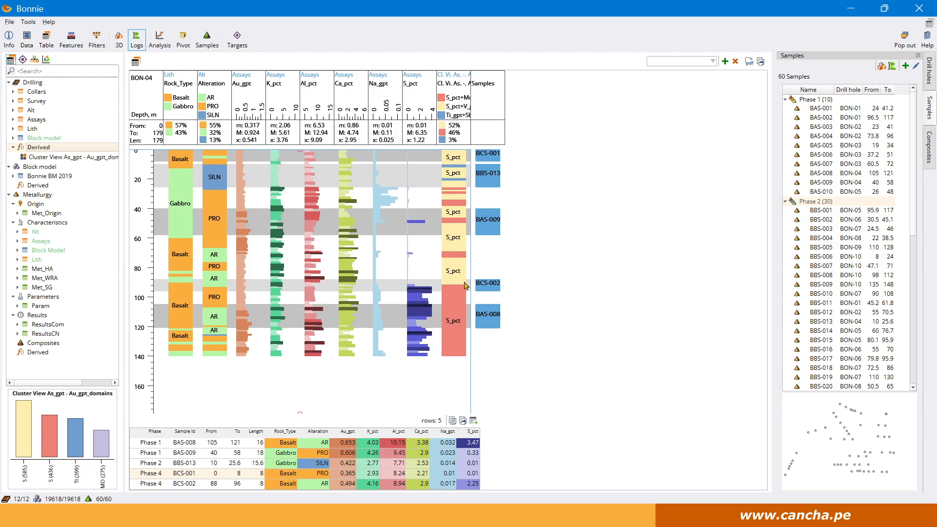
pyautogui.click(454, 113)
pyautogui.click(839, 285)
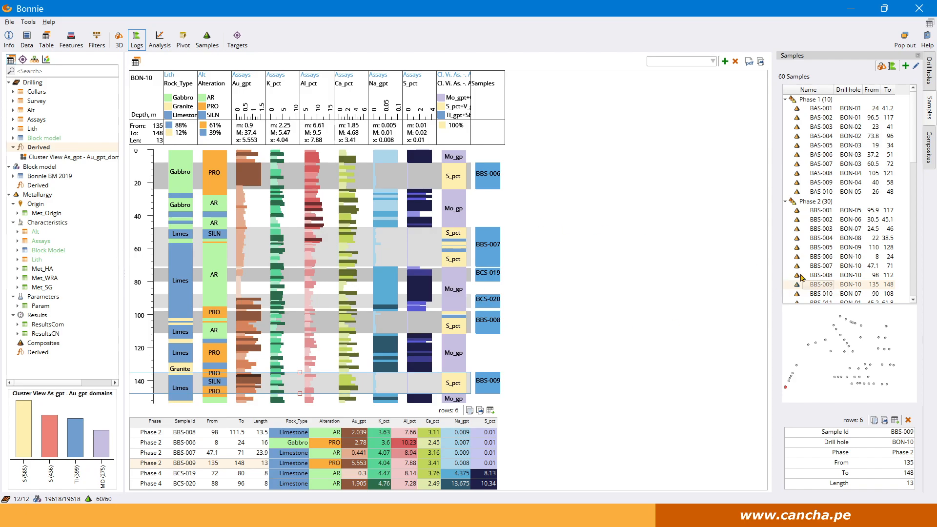
pyautogui.click(816, 268)
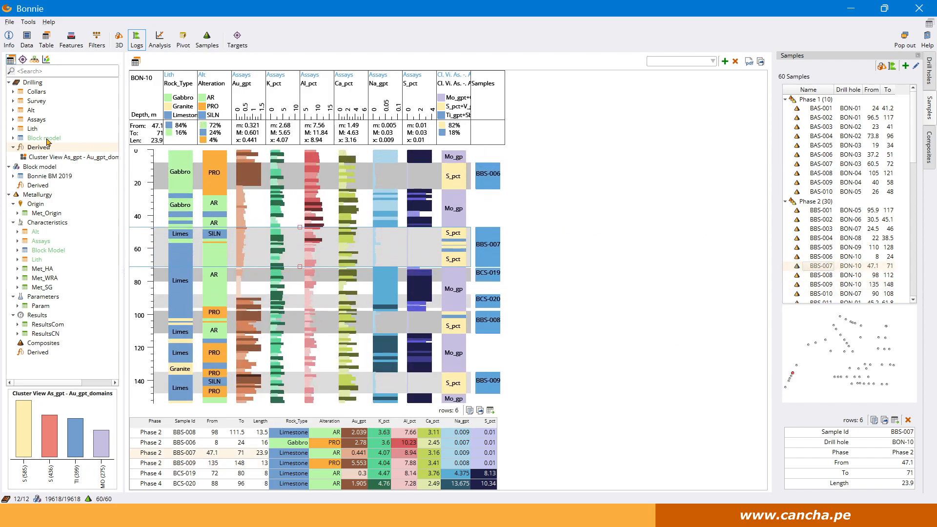
# - In the 3D view, colour the drill holes by the derived cluster domains and hide Final Pit Distance, the shell and RecAu
pyautogui.click(119, 39)
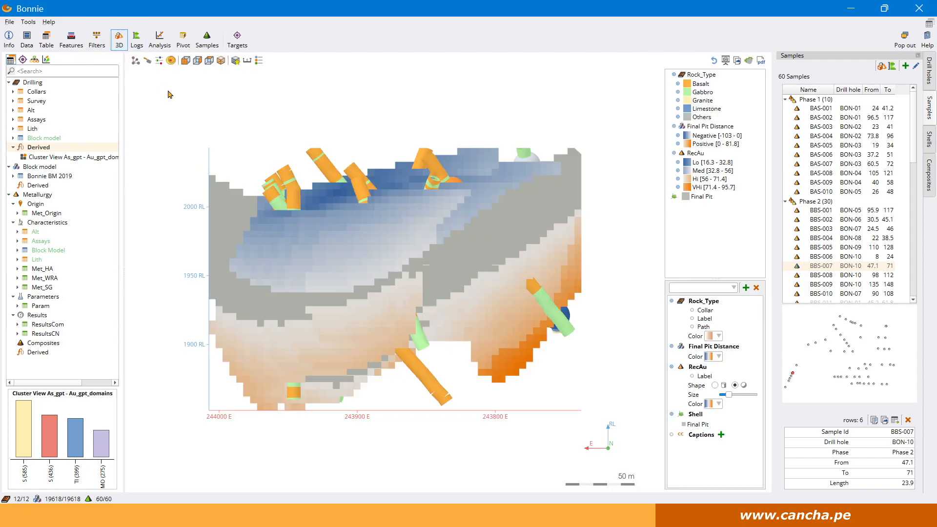
pyautogui.click(672, 346)
pyautogui.click(672, 415)
pyautogui.doubleClick(90, 157)
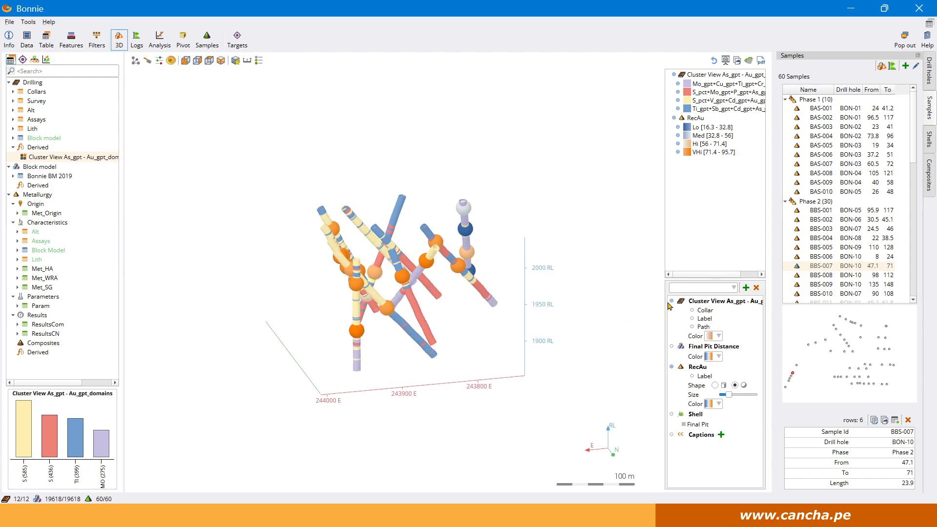
pyautogui.click(672, 301)
pyautogui.click(672, 301)
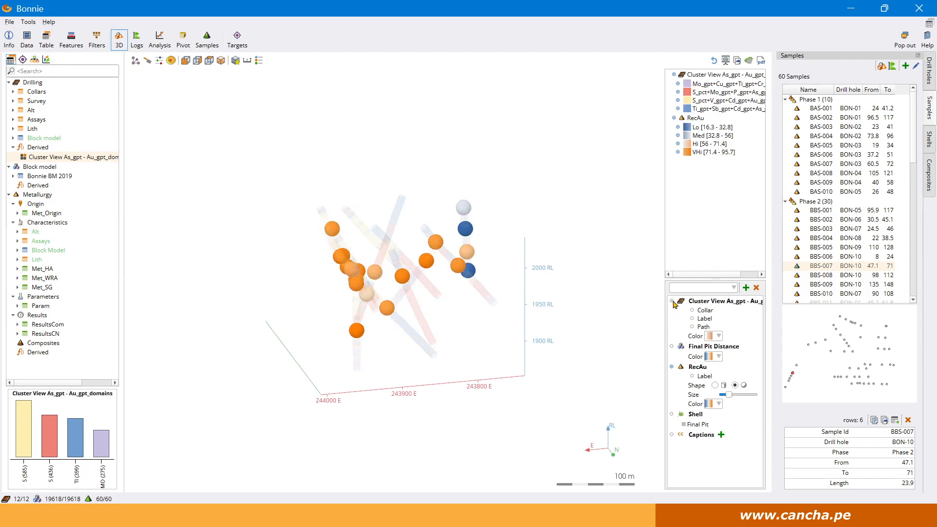
pyautogui.click(673, 366)
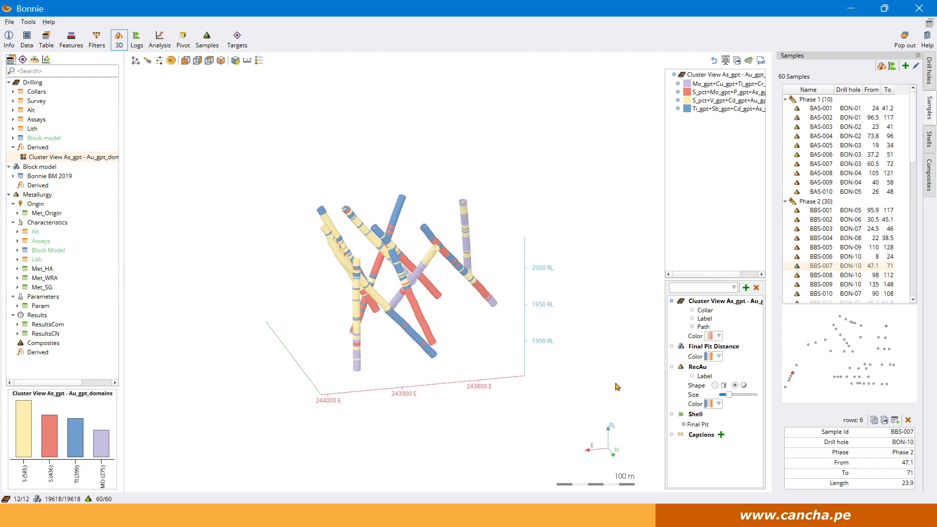
# - Show the cluster domains legend in the 3D scene, place it beside the drill holes and inspect the domains from several angles
pyautogui.moveTo(359, 359); pyautogui.dragTo(194, 324)
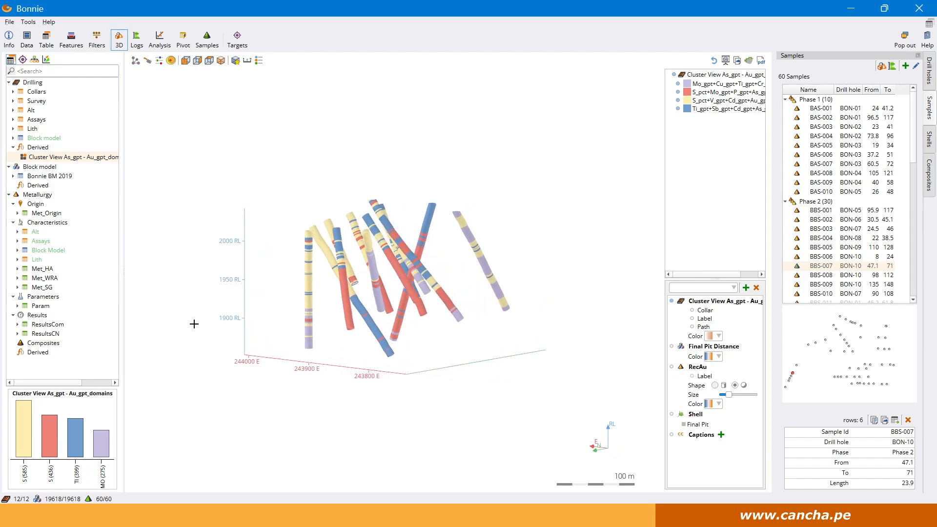
pyautogui.click(255, 62)
pyautogui.moveTo(201, 96); pyautogui.dragTo(588, 225)
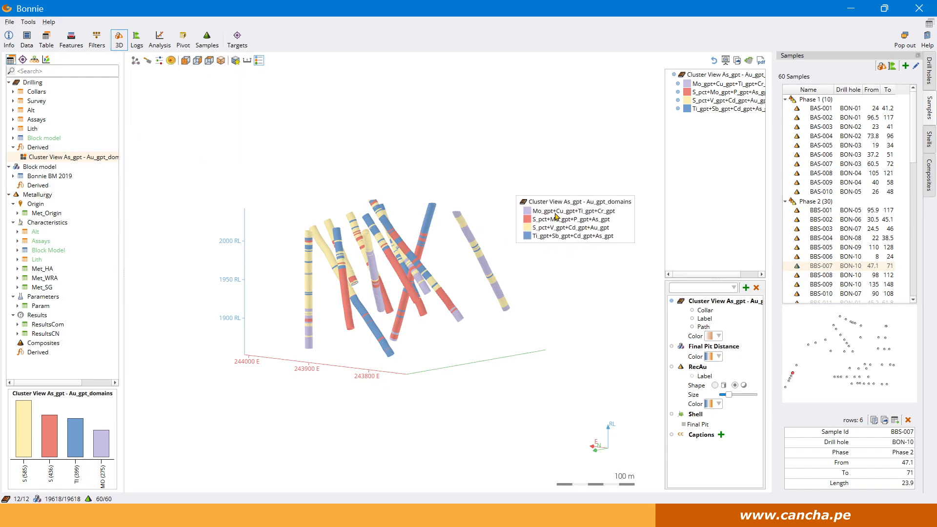
pyautogui.moveTo(446, 293); pyautogui.dragTo(502, 303)
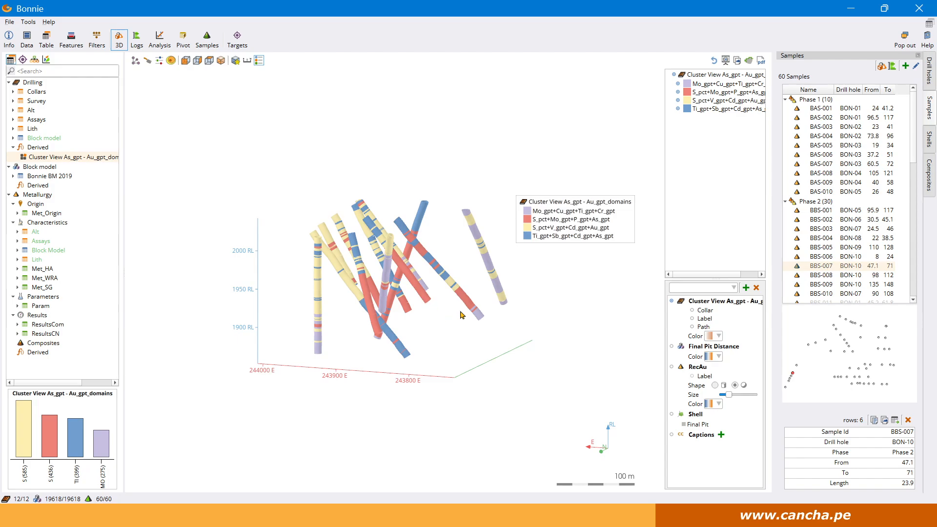
pyautogui.moveTo(478, 298); pyautogui.dragTo(465, 313)
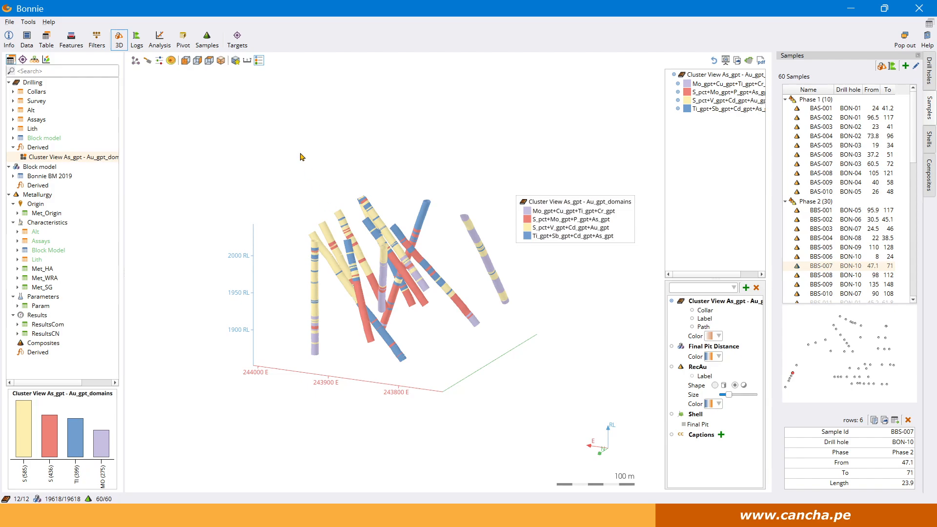
# - Set up a new domain tree in Targets with Axb from ResultsCom as the target feature
pyautogui.click(237, 40)
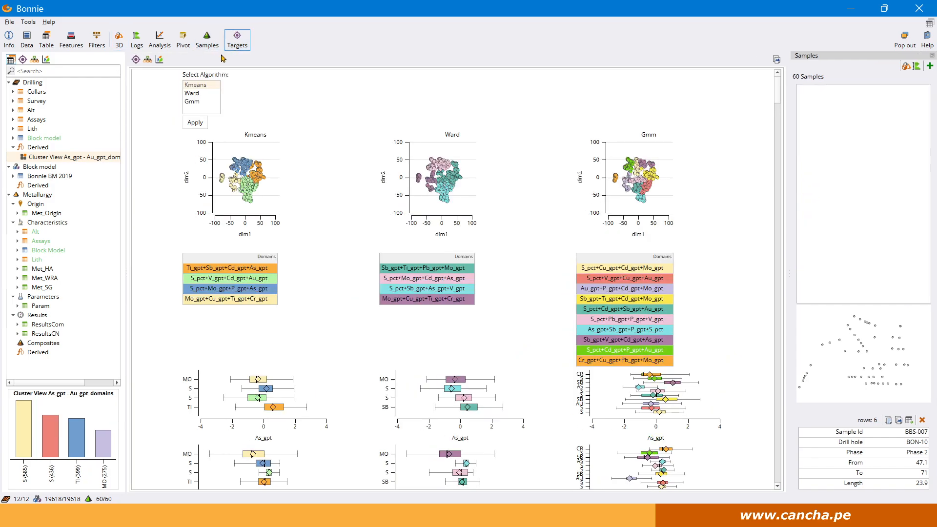
pyautogui.click(147, 59)
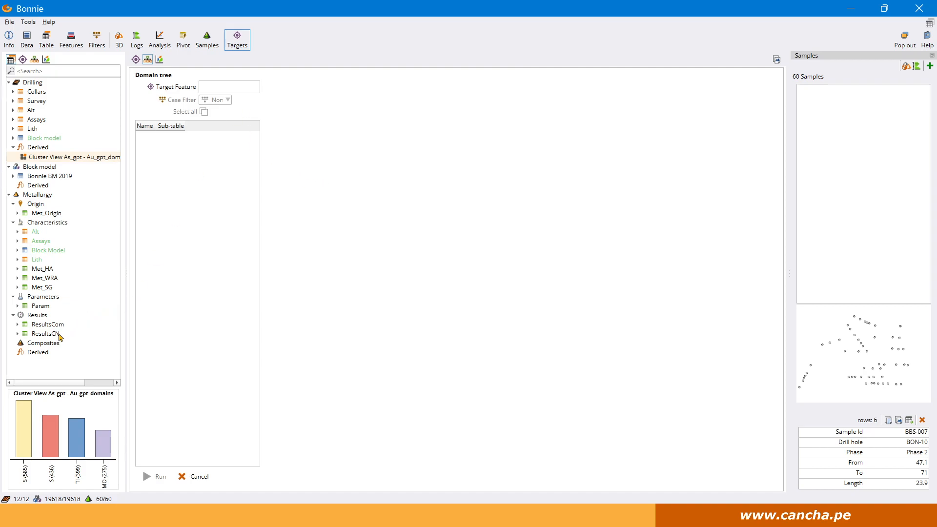
pyautogui.doubleClick(54, 325)
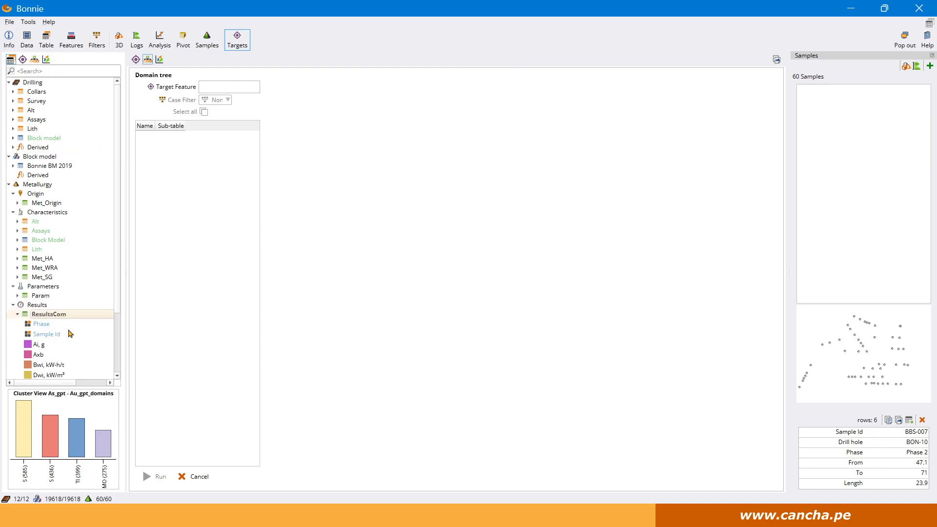
pyautogui.scroll(-3, 73, 325)
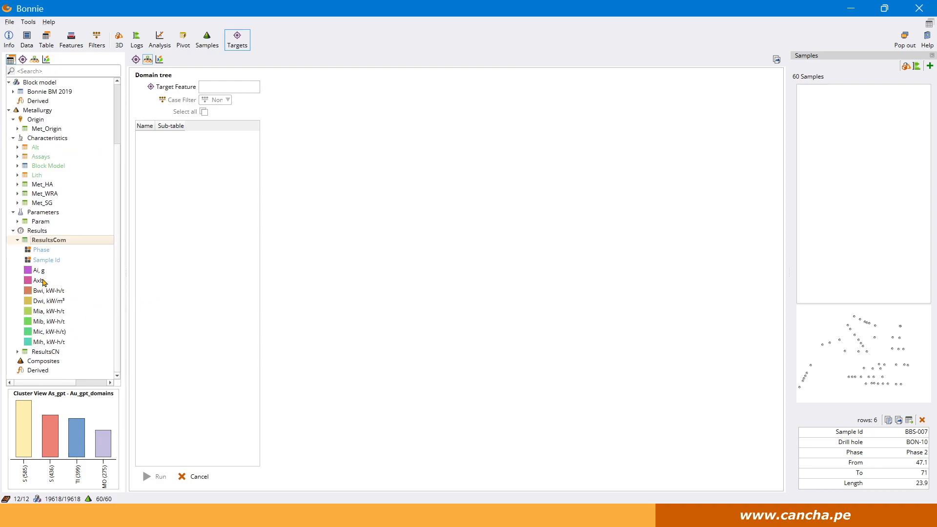
pyautogui.moveTo(39, 281); pyautogui.dragTo(220, 88)
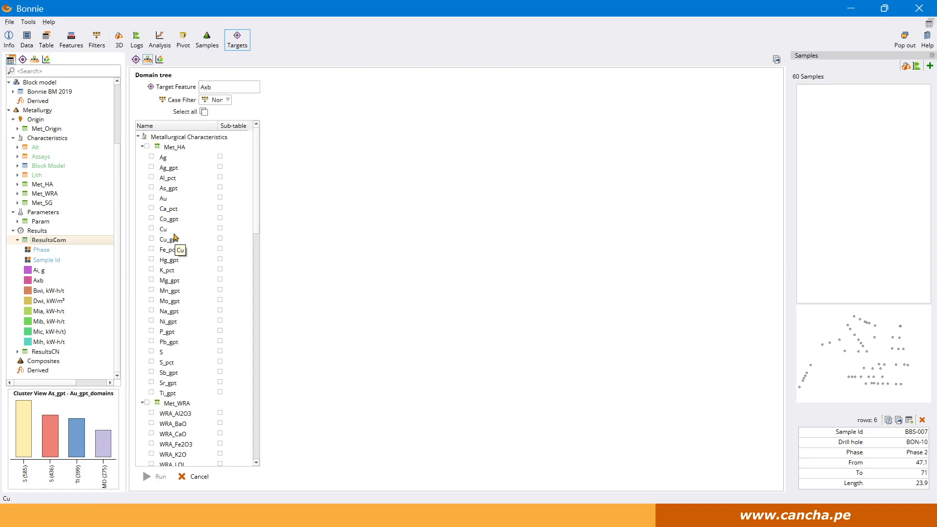
# - Include all the Met_HA, Alt and Lith features in the domain tree and run it
pyautogui.click(146, 147)
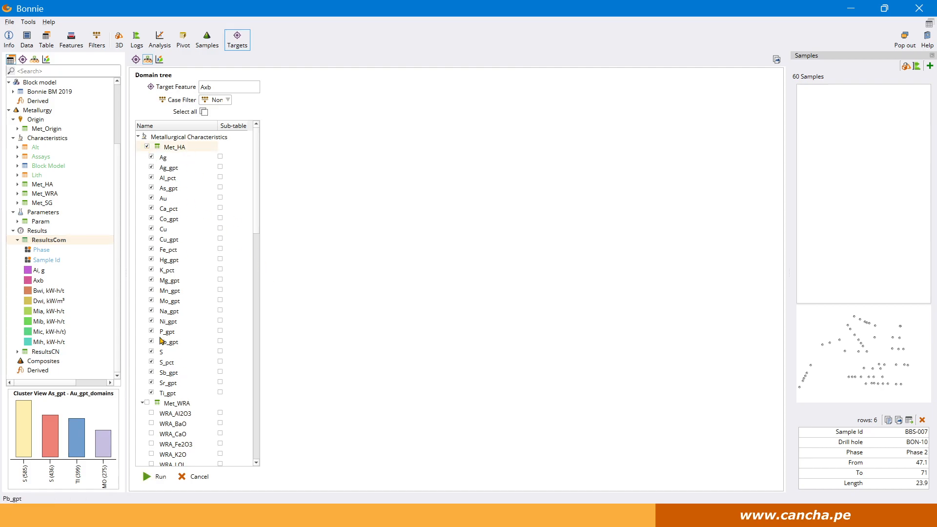
pyautogui.scroll(-10, 195, 351)
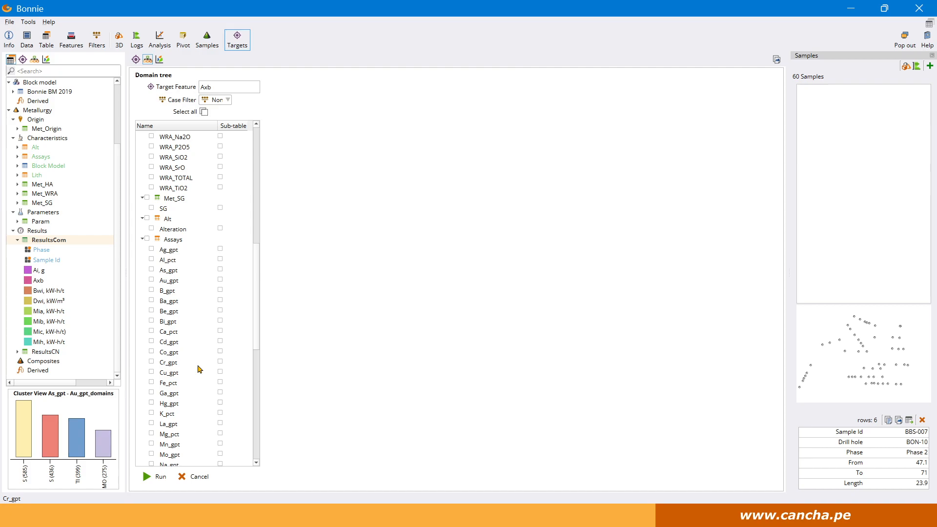
pyautogui.click(147, 218)
pyautogui.scroll(-2, 213, 295)
pyautogui.scroll(-9, 205, 317)
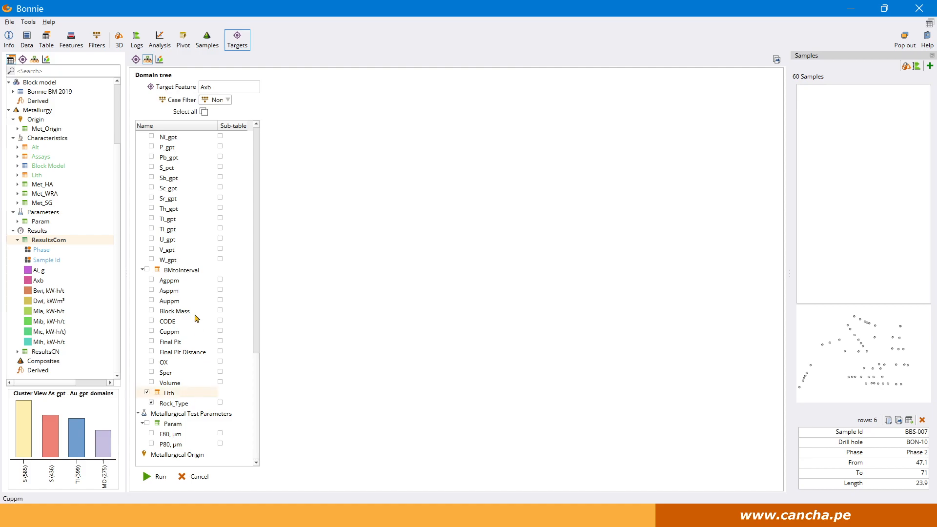
pyautogui.scroll(5, 180, 389)
pyautogui.scroll(9, 178, 235)
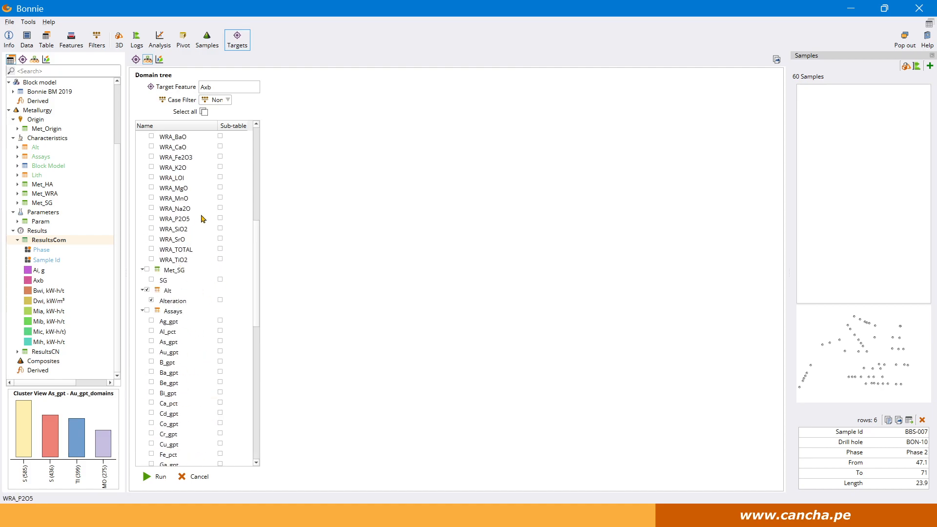
pyautogui.scroll(7, 182, 272)
pyautogui.scroll(3, 200, 226)
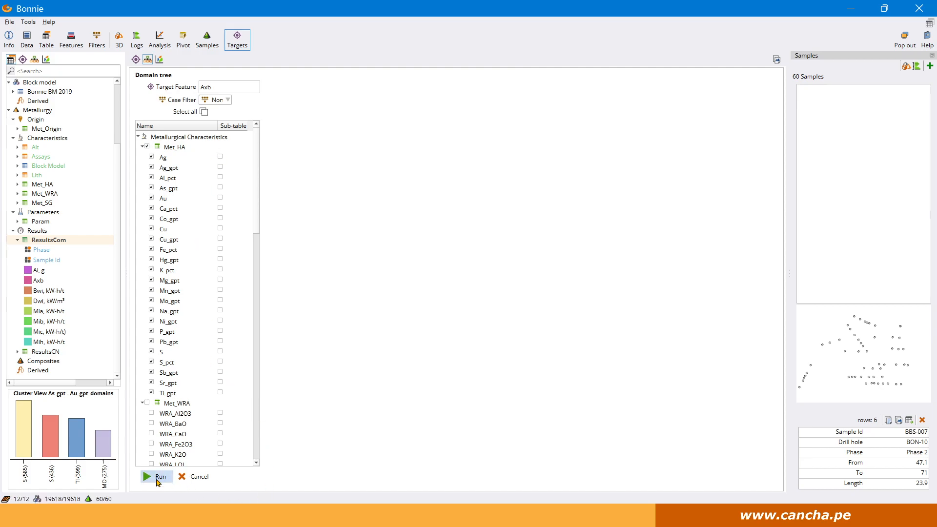
pyautogui.click(158, 480)
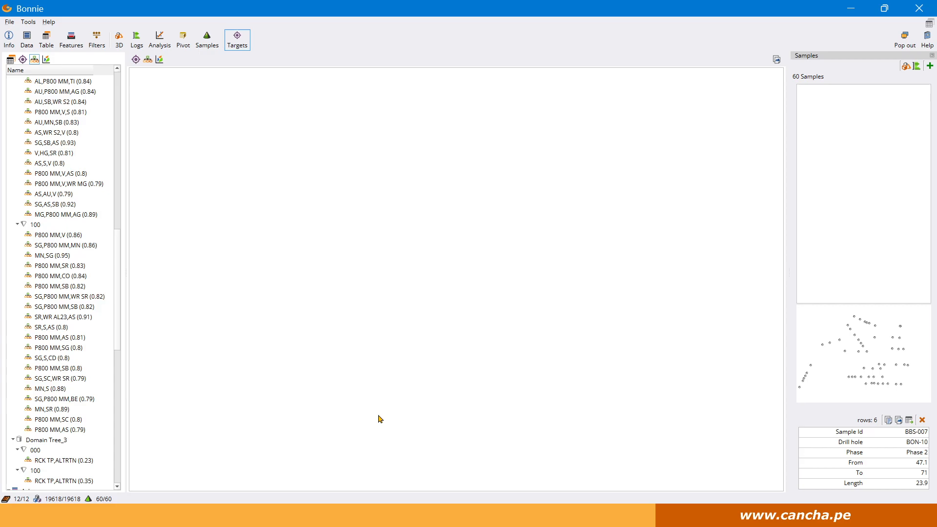
# - Open the ALTRTN,S,AS tree in group 100 of Domain Tree_1 under Axb
pyautogui.scroll(-11, 92, 292)
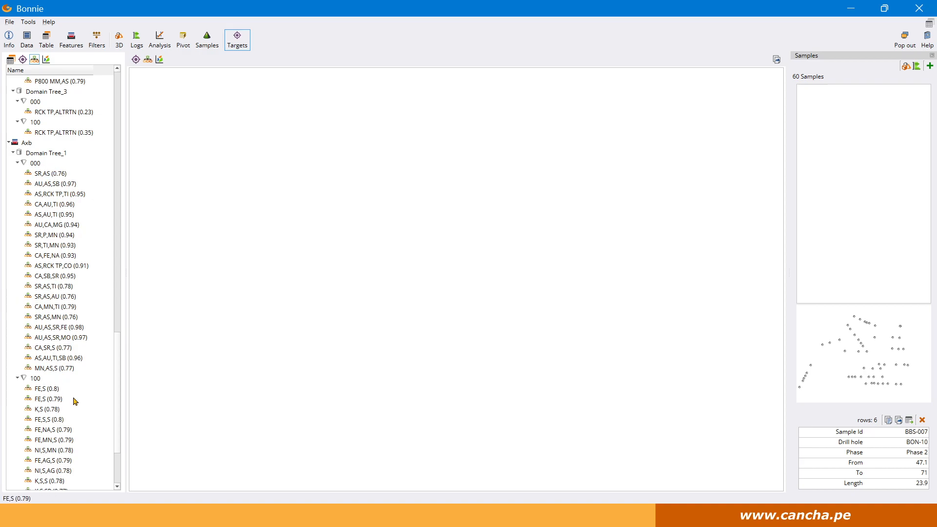
pyautogui.scroll(-3, 75, 402)
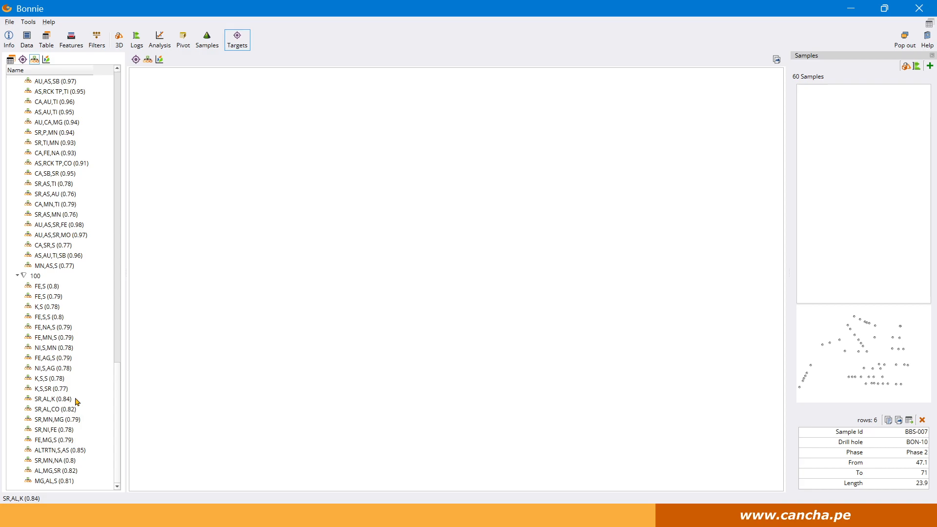
pyautogui.click(61, 452)
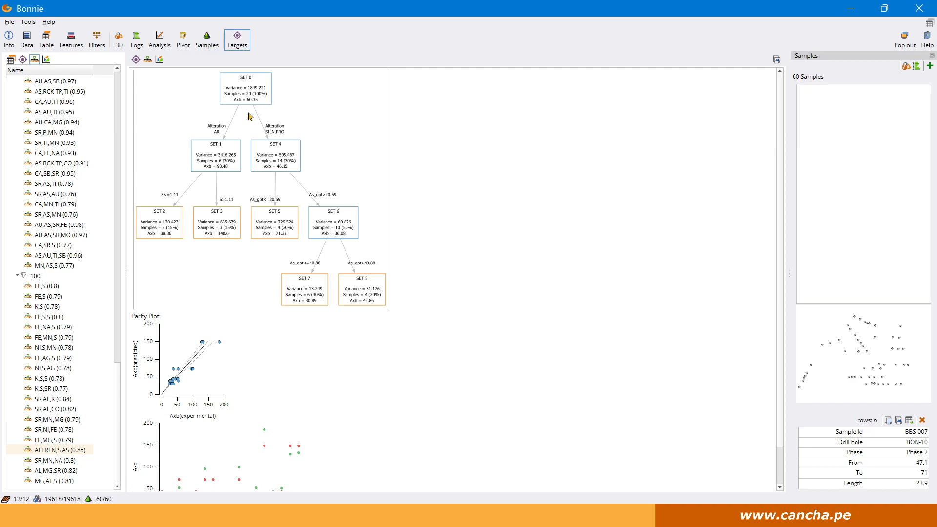
# - Examine the split plots of SET 0, SET 4, SET 6 and SET 1, and open the FE,S (0.8) tree for comparison
pyautogui.click(250, 94)
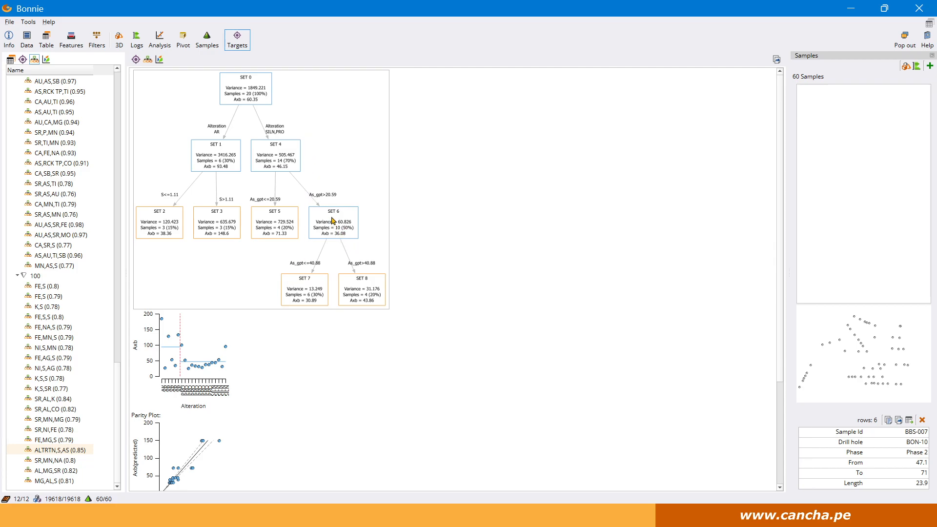
pyautogui.click(292, 159)
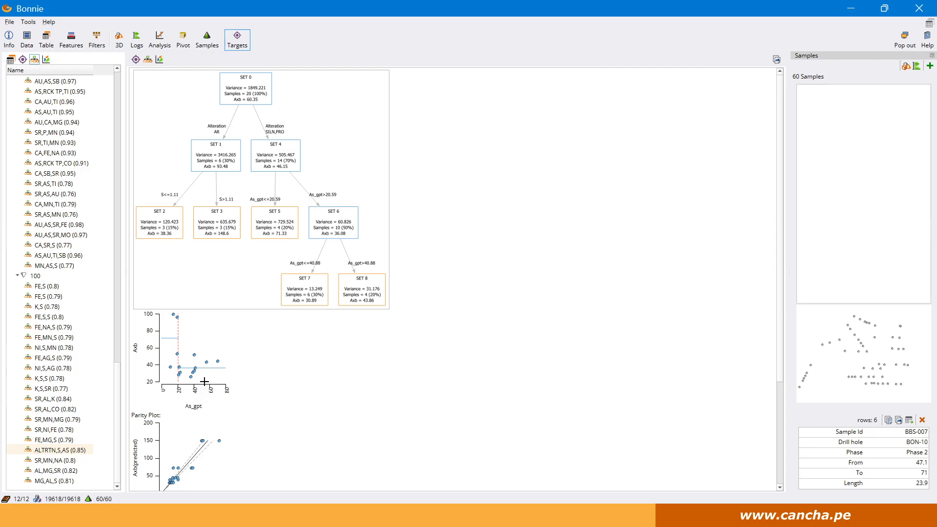
pyautogui.click(332, 225)
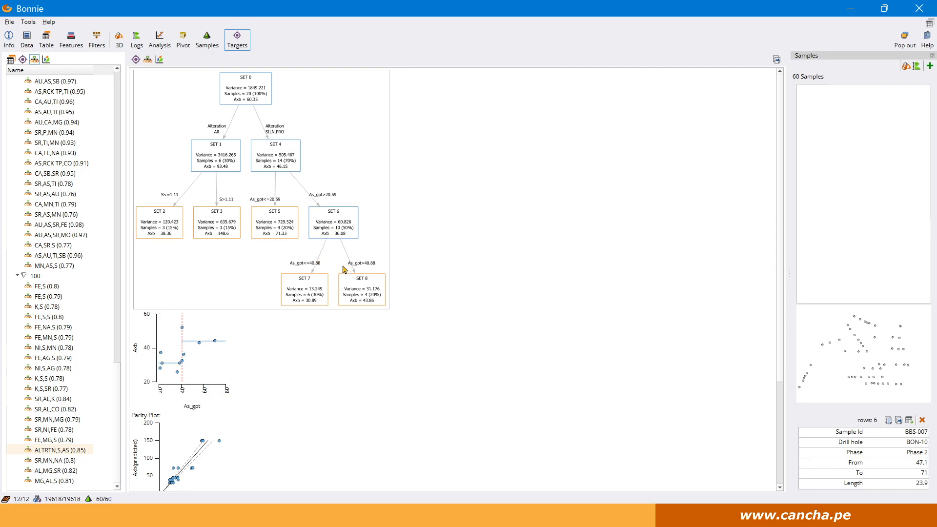
pyautogui.click(222, 160)
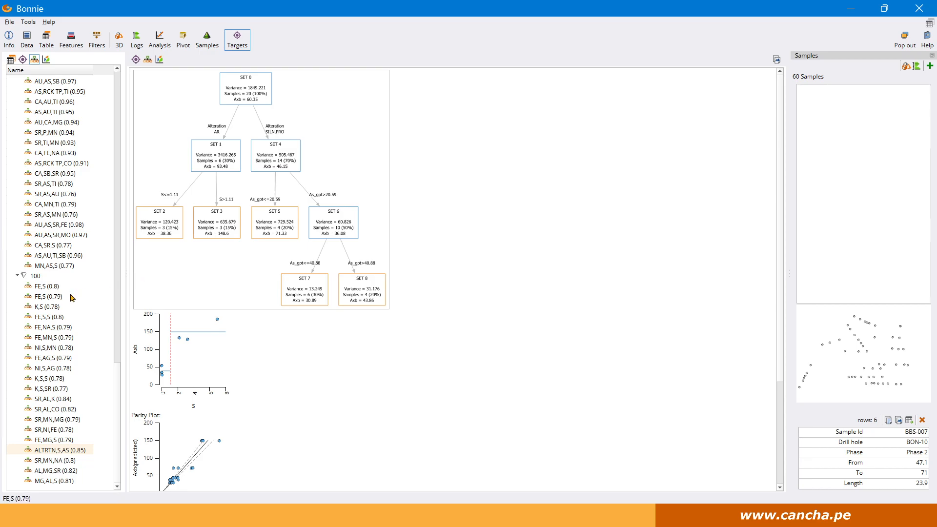
pyautogui.click(51, 287)
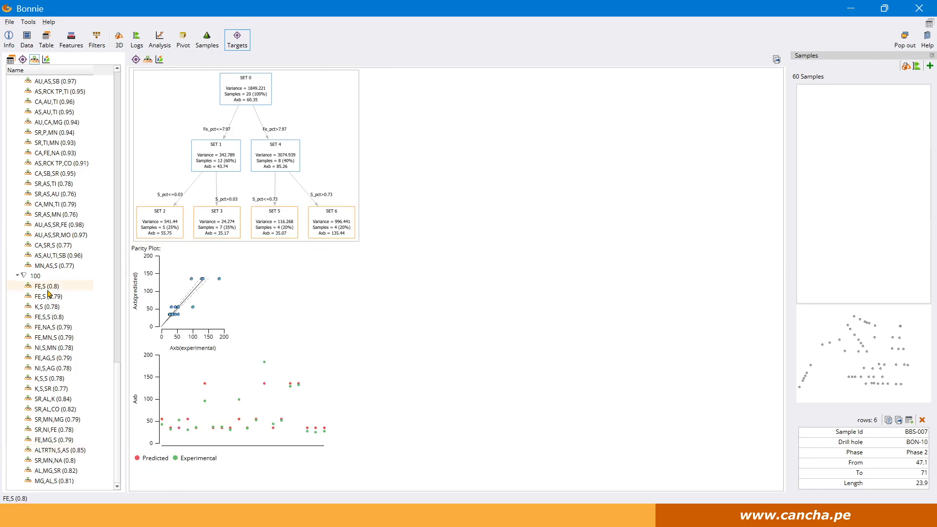
# - Examine the split plots of SET 0, SET 1 and SET 4 in the FE,S (0.8) tree
pyautogui.click(255, 100)
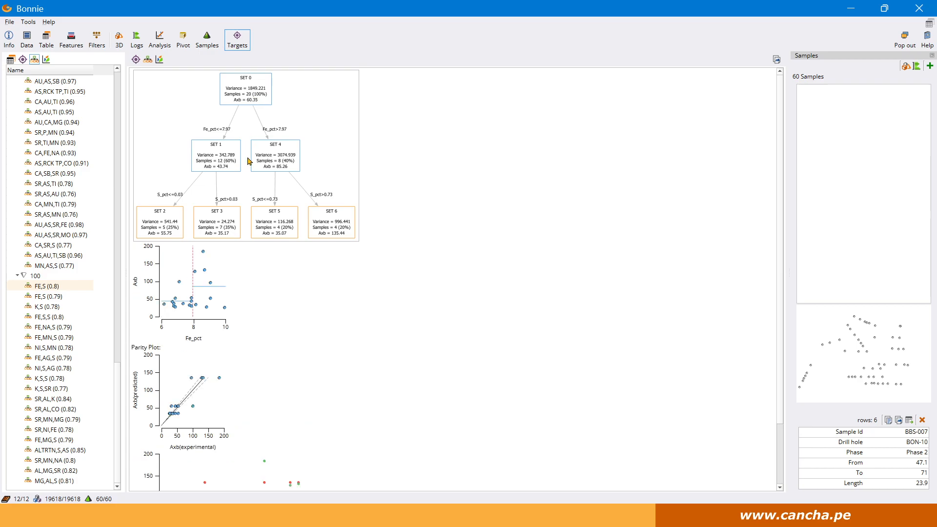
pyautogui.click(217, 161)
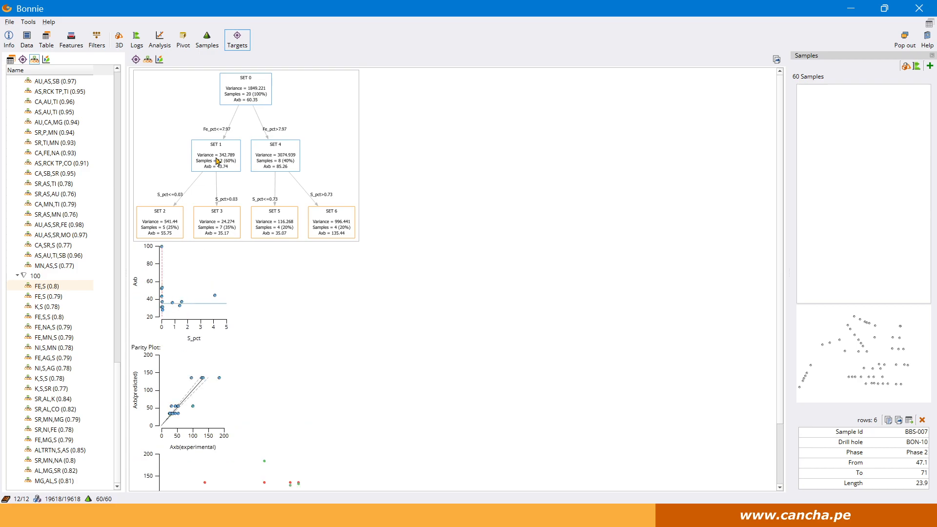
pyautogui.click(267, 162)
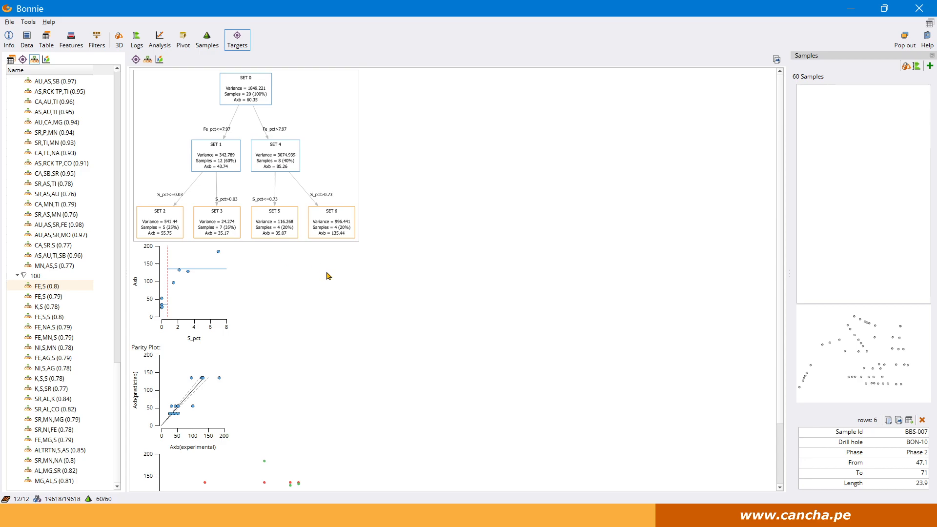
# - Clear the principal features in the Samples individual sample summary and inspect samples BAS-004 and BAS-008
pyautogui.click(207, 40)
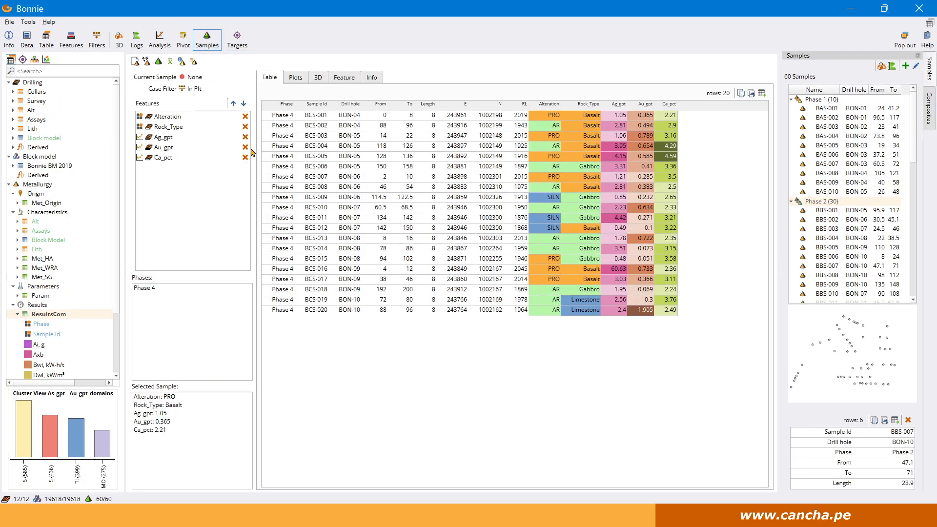
pyautogui.click(181, 62)
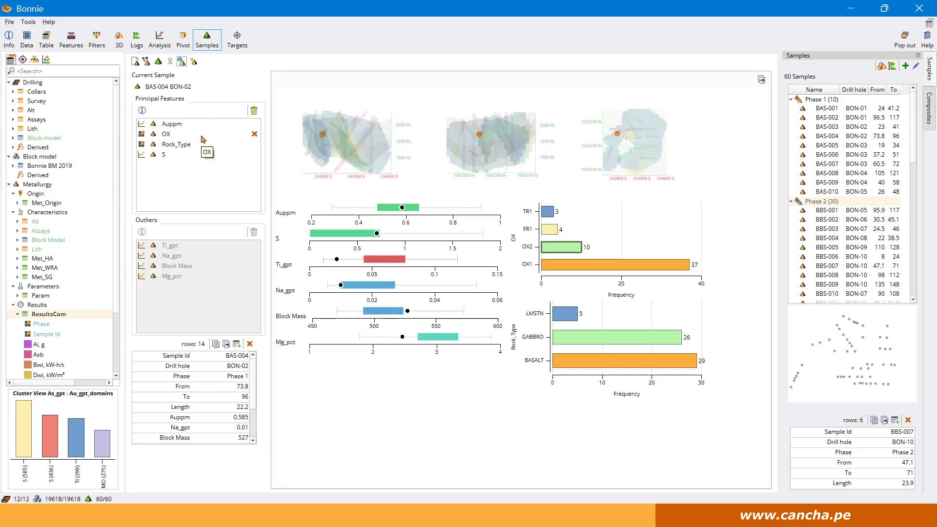
pyautogui.click(254, 110)
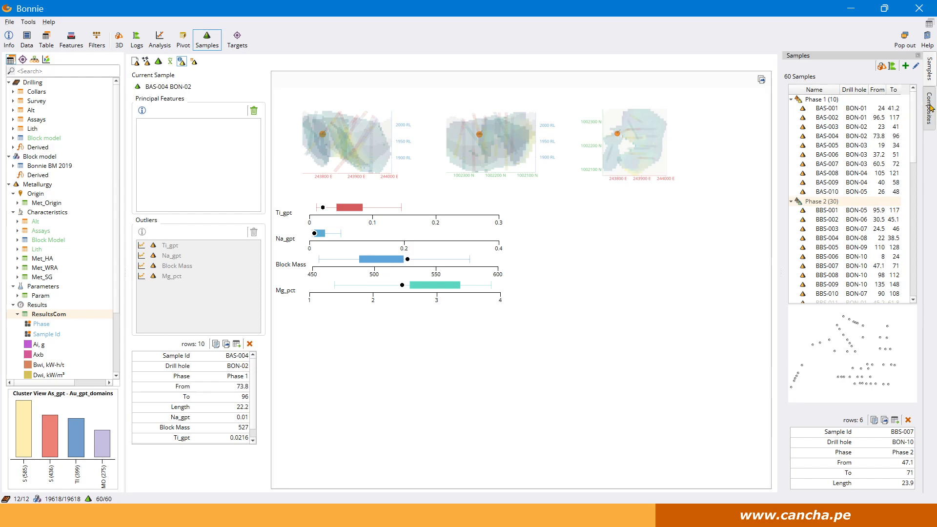
pyautogui.click(827, 136)
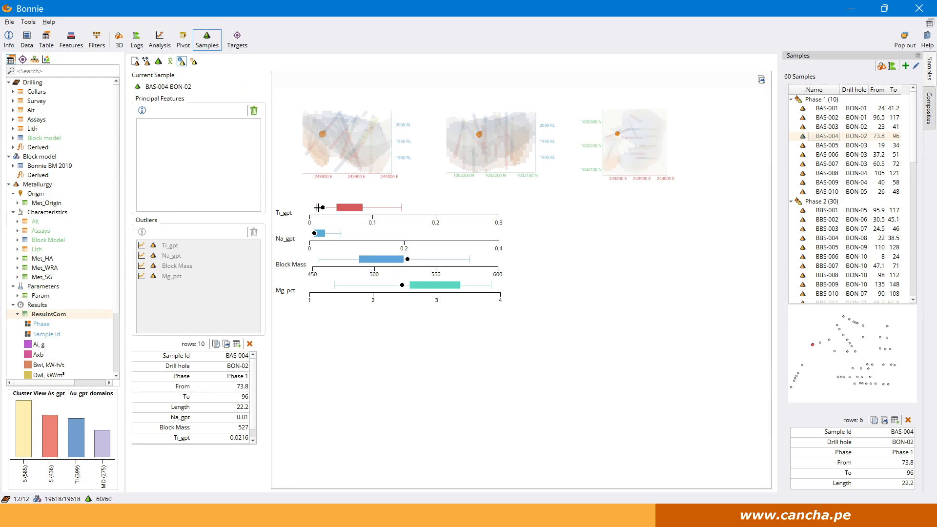
pyautogui.click(835, 174)
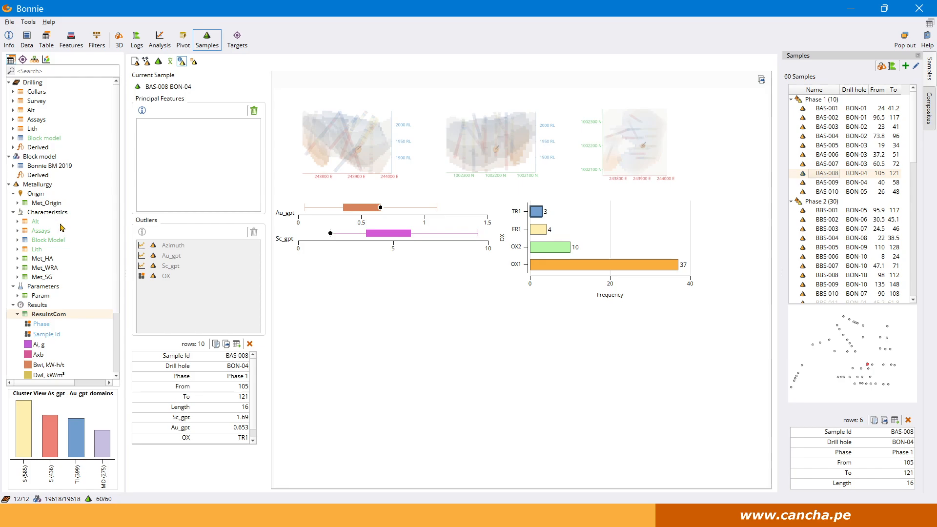
# - Add Ag_gpt, Au_gpt and Cu_gpt from the metallurgical Assays table as principal features of the sample summary
pyautogui.scroll(-3, 45, 278)
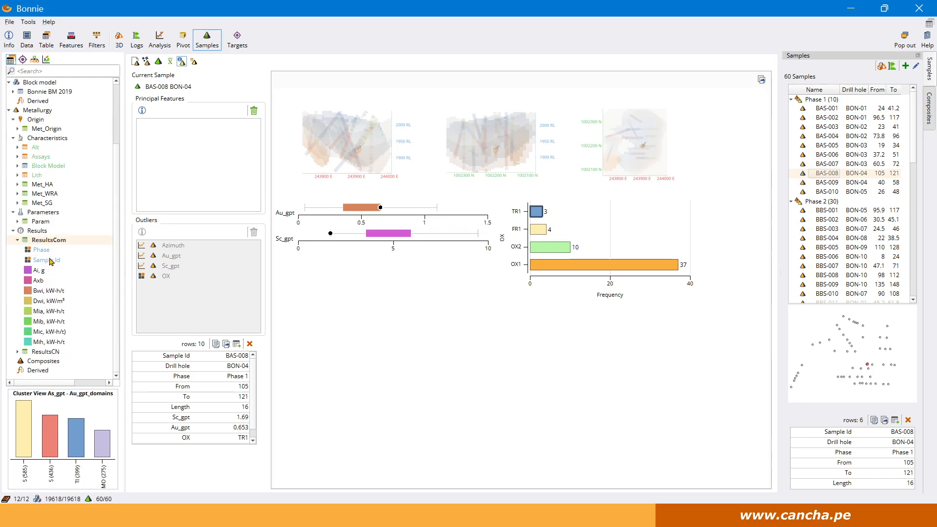
pyautogui.click(39, 157)
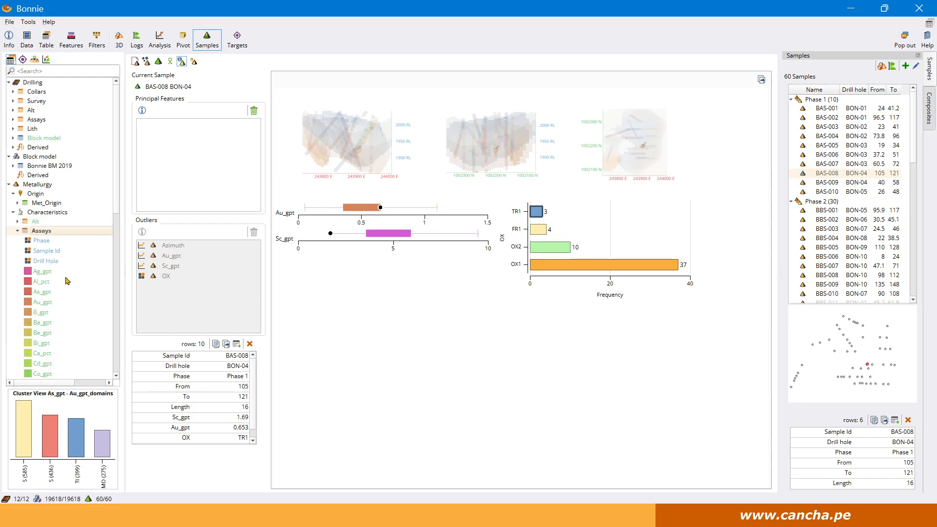
pyautogui.moveTo(43, 271); pyautogui.dragTo(165, 192)
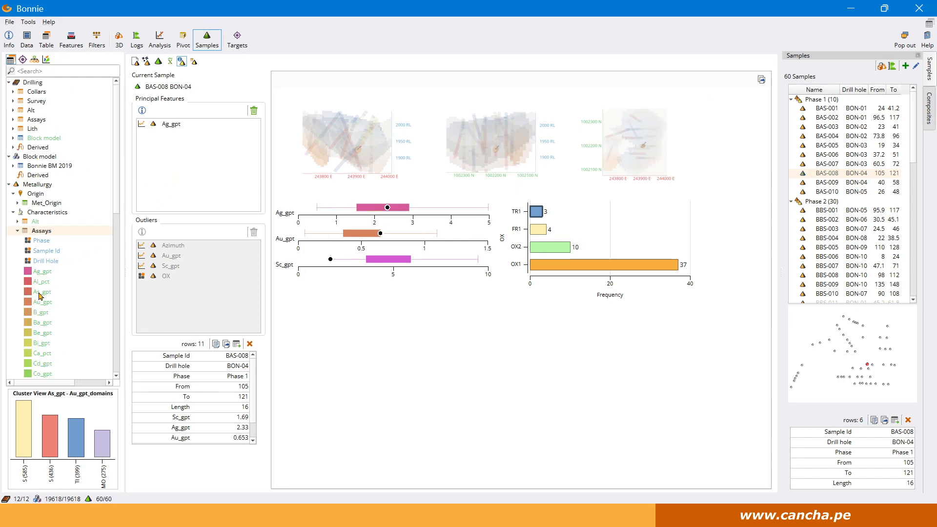
pyautogui.moveTo(42, 303); pyautogui.dragTo(157, 171)
pyautogui.scroll(-2, 44, 374)
pyautogui.moveTo(49, 348); pyautogui.dragTo(162, 205)
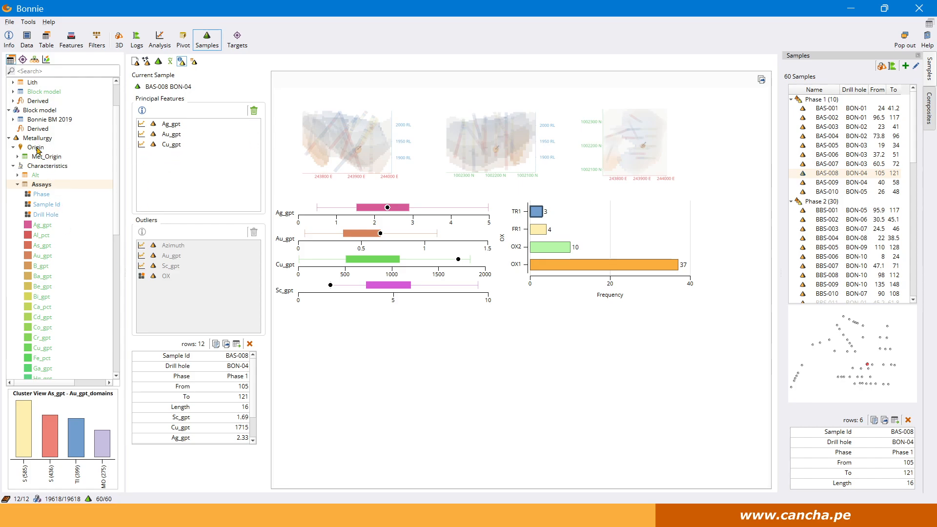
# - Add Rock_Type from the metallurgical Lith table to the principal features
pyautogui.scroll(-10, 51, 213)
pyautogui.click(35, 279)
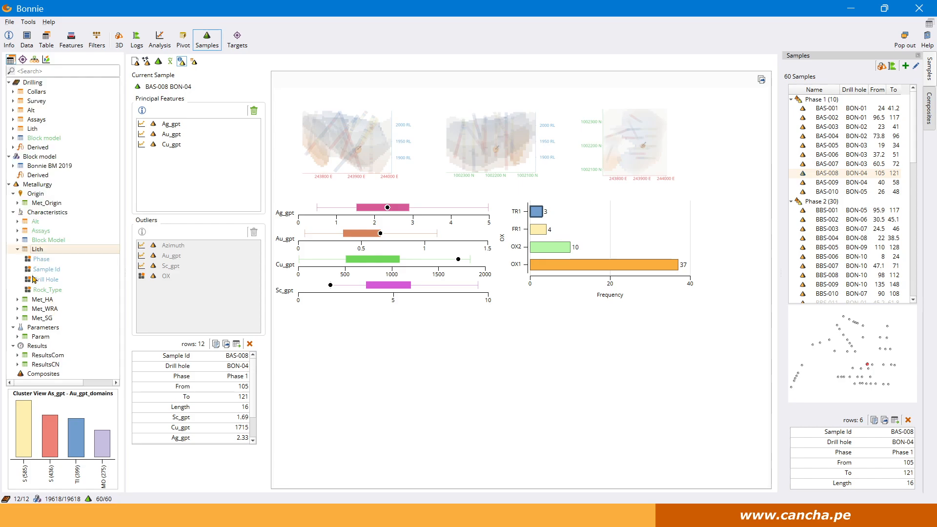
pyautogui.moveTo(48, 290); pyautogui.dragTo(178, 186)
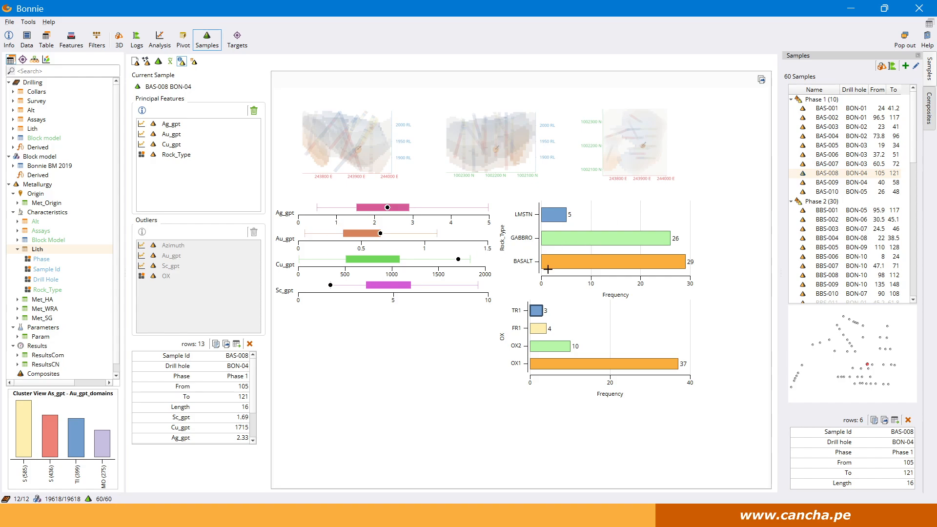
# - Inspect the feature distributions and outliers of samples BBS-004 and BBS-009
pyautogui.click(823, 240)
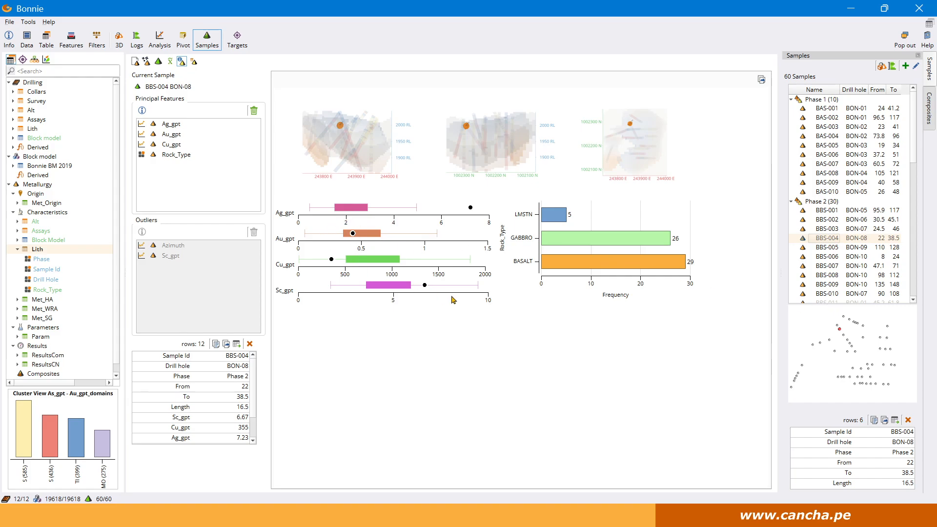
pyautogui.scroll(-5, 823, 293)
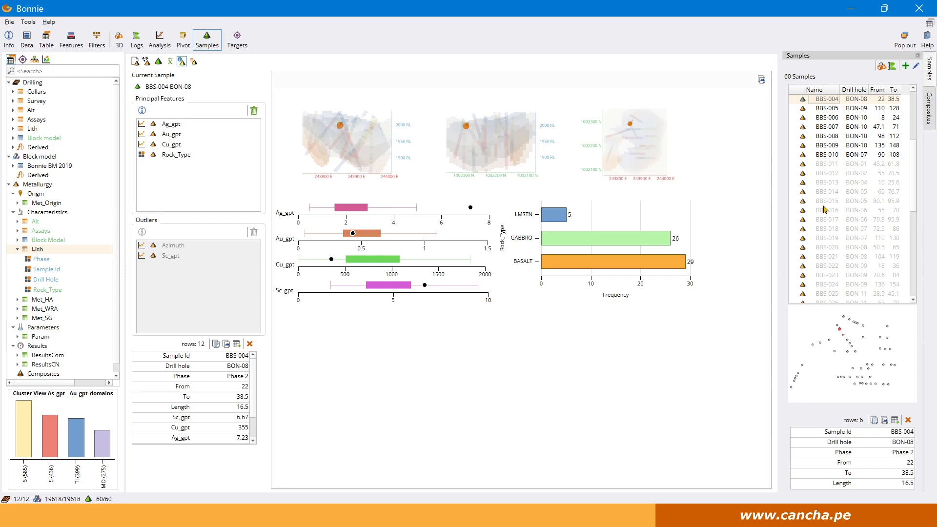
pyautogui.click(827, 146)
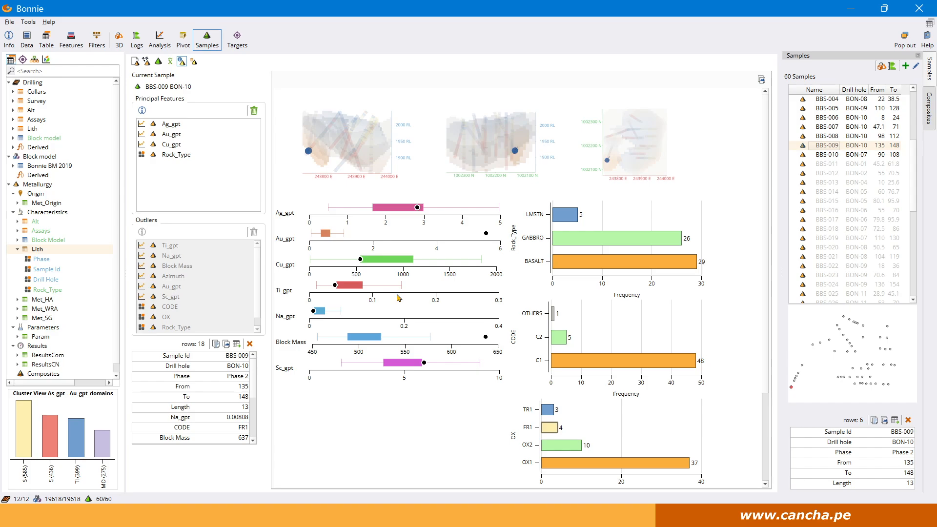
# - Create a new target analysis in Targets with RecAu from ResultsCN as the target feature and run it
pyautogui.click(237, 39)
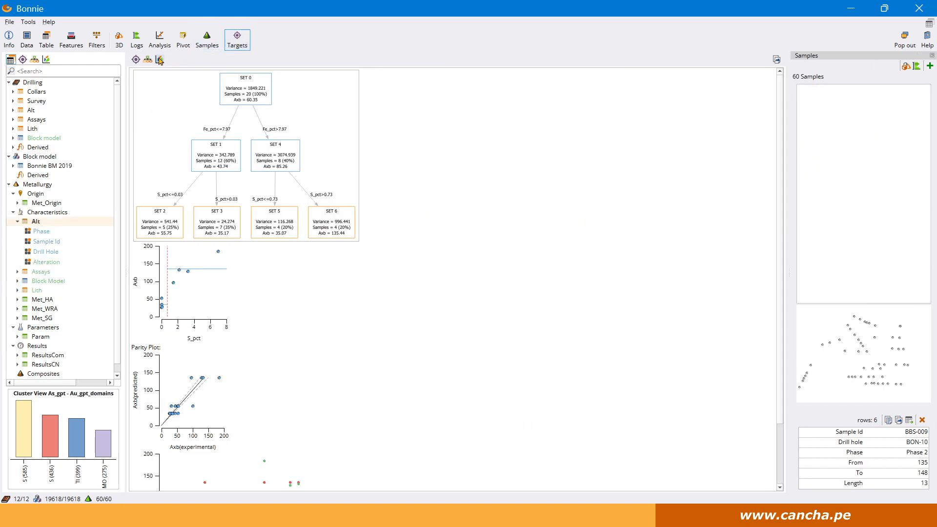
pyautogui.click(135, 59)
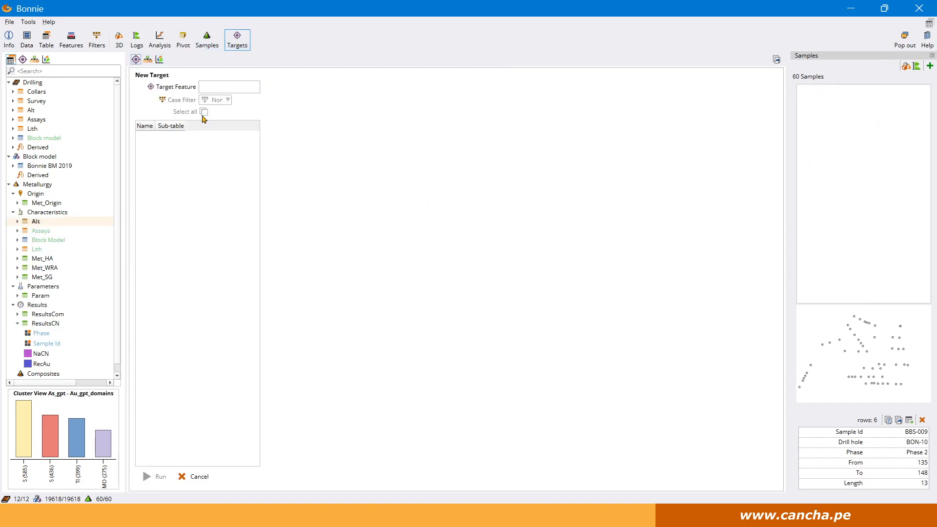
pyautogui.scroll(-1, 58, 339)
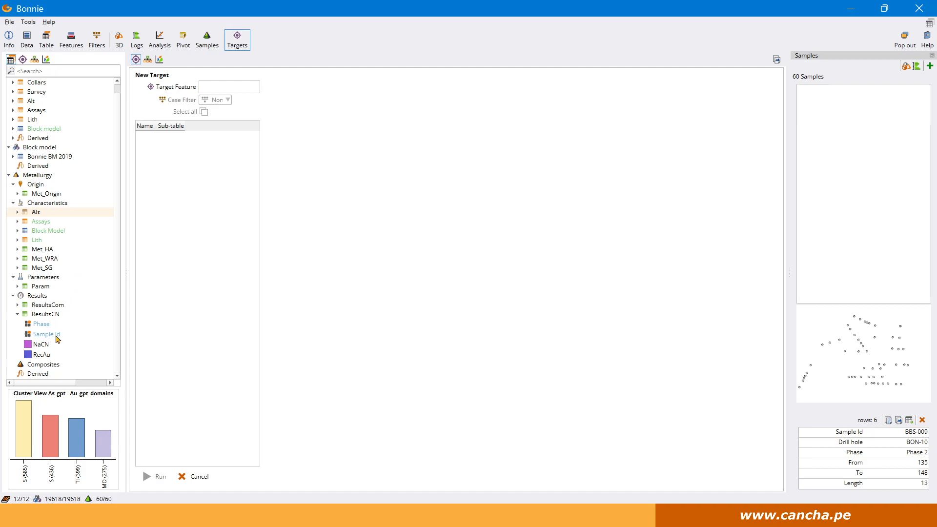
pyautogui.moveTo(42, 354); pyautogui.dragTo(206, 88)
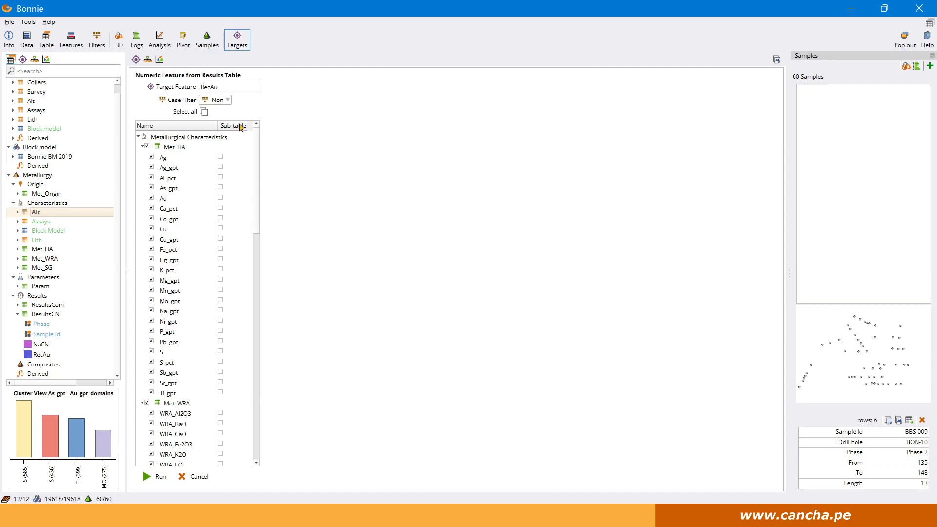
pyautogui.click(146, 477)
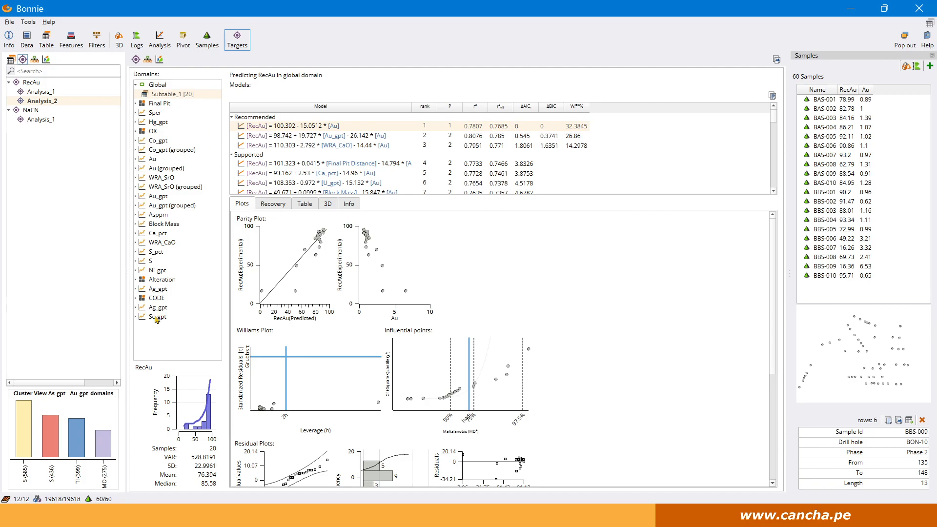
# - Examine RecAu by OX domains, including the box plots, the count and average tables and the ANOVA
pyautogui.click(154, 132)
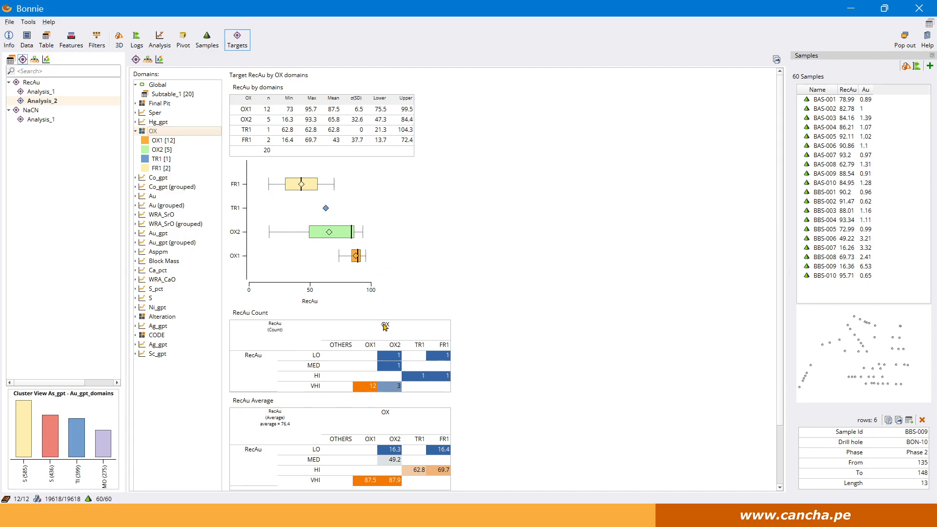
pyautogui.scroll(-3, 460, 309)
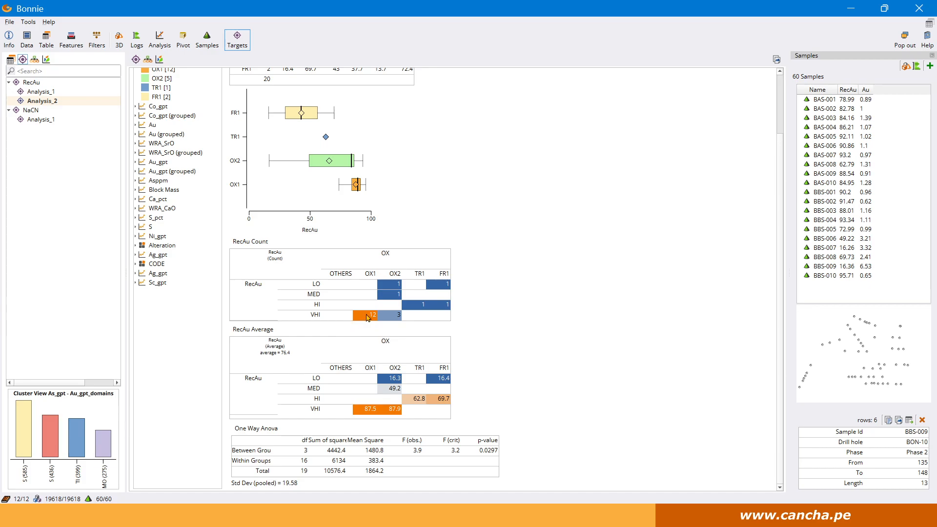
pyautogui.scroll(3, 367, 318)
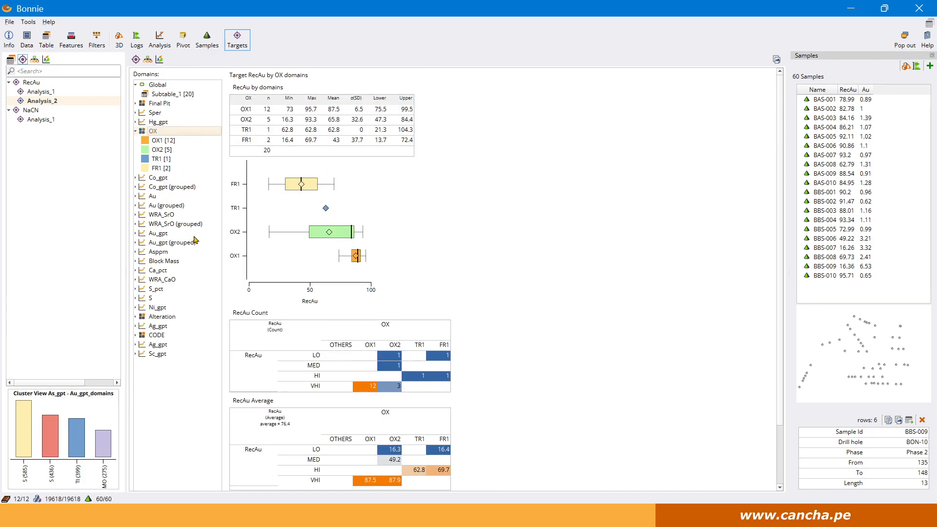
# - Build a cross-table of the samples in Samples with Alteration as rows and Rock_Type as columns
pyautogui.click(207, 39)
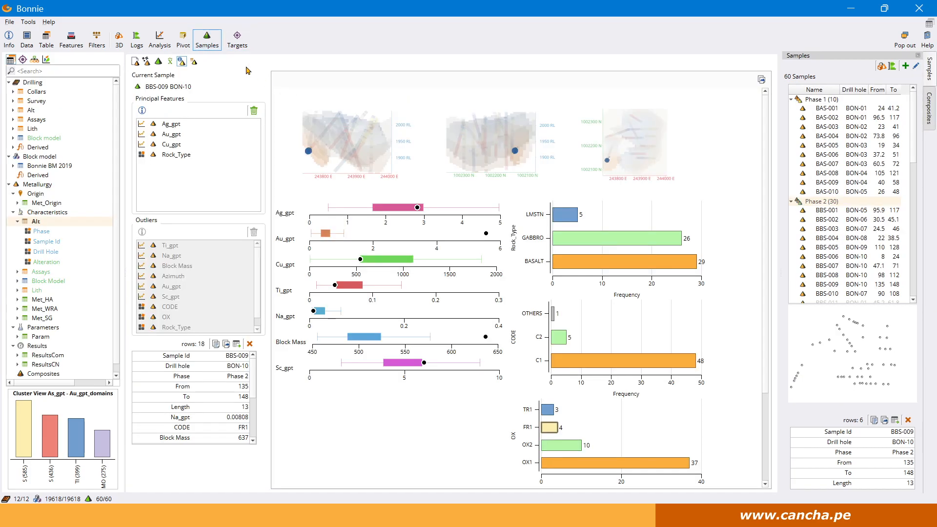
pyautogui.click(194, 61)
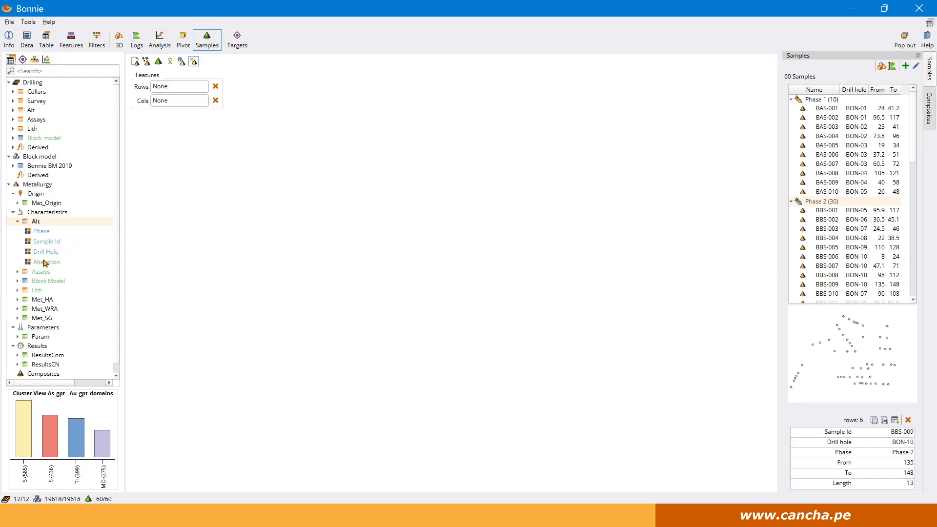
pyautogui.moveTo(46, 262); pyautogui.dragTo(174, 92)
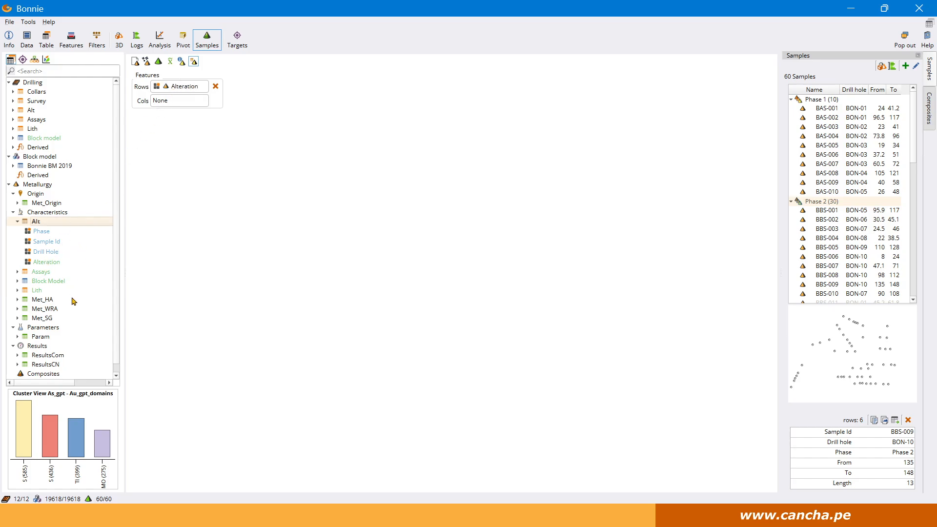
pyautogui.scroll(-1, 61, 329)
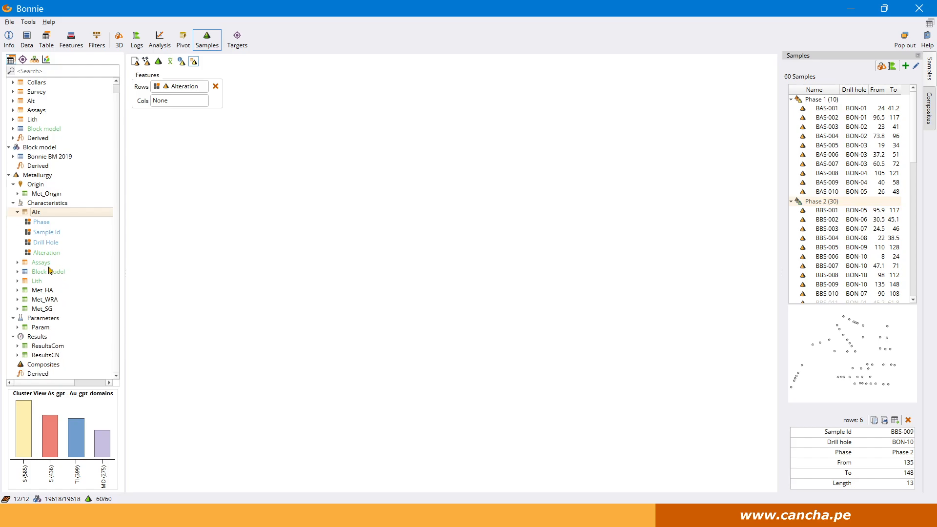
pyautogui.click(39, 283)
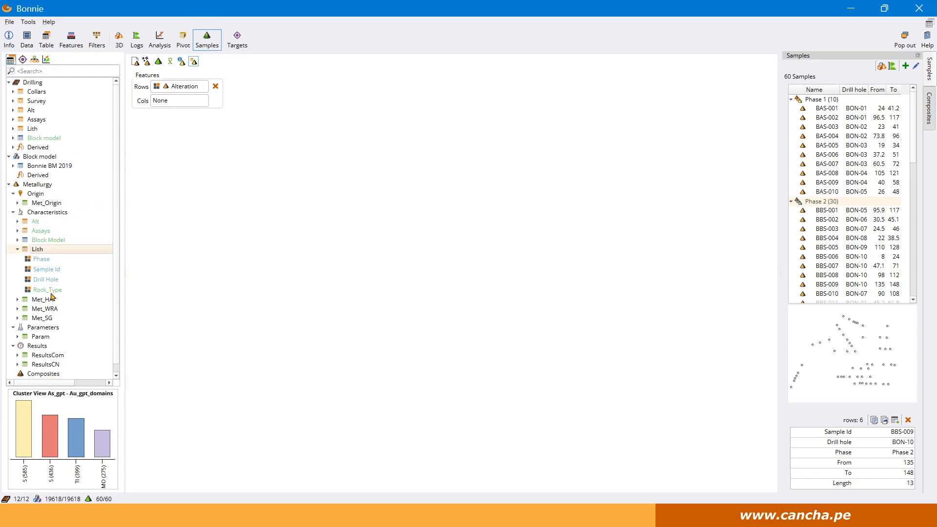
pyautogui.moveTo(51, 291); pyautogui.dragTo(189, 105)
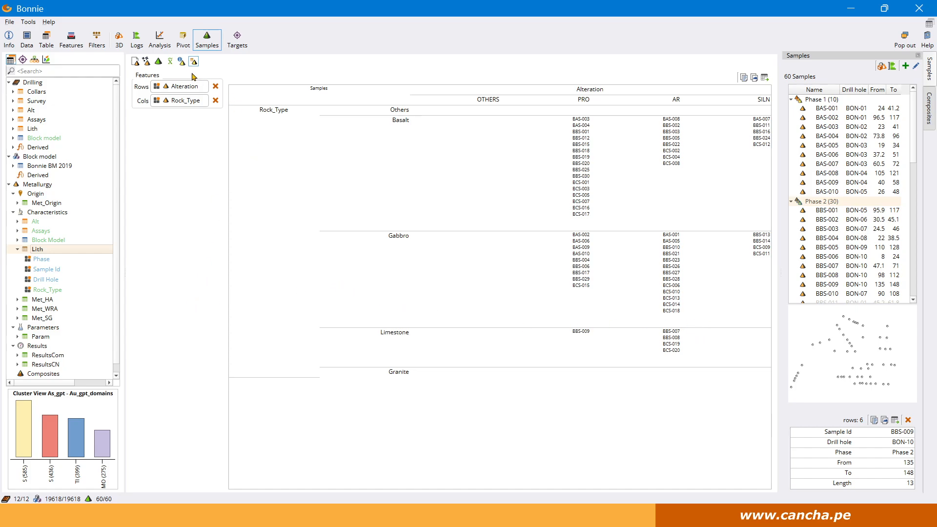
# - Open the setup for selecting samples of a new phase in Samples
pyautogui.click(233, 42)
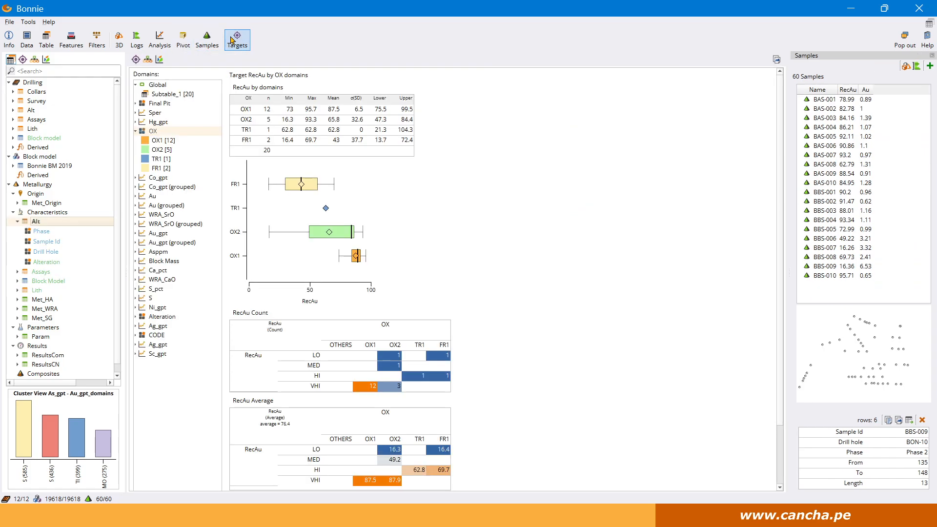
pyautogui.click(207, 40)
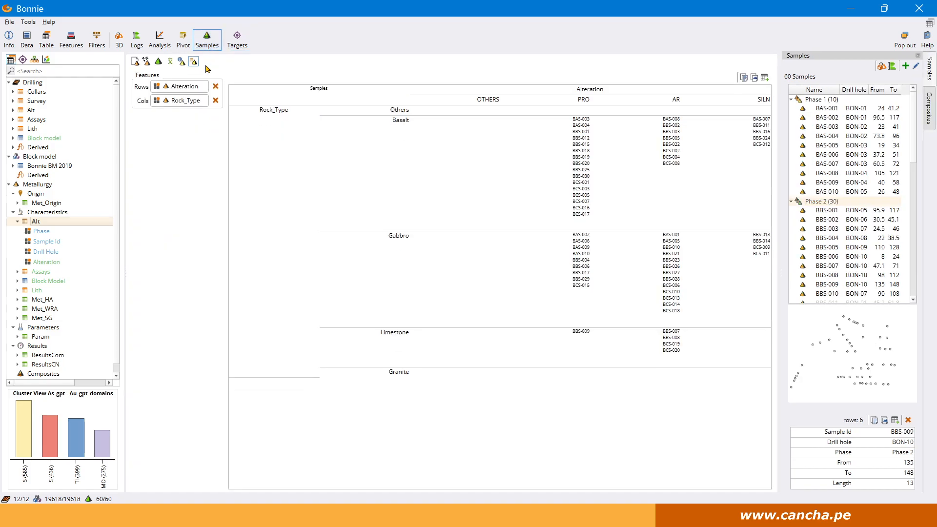
pyautogui.click(146, 62)
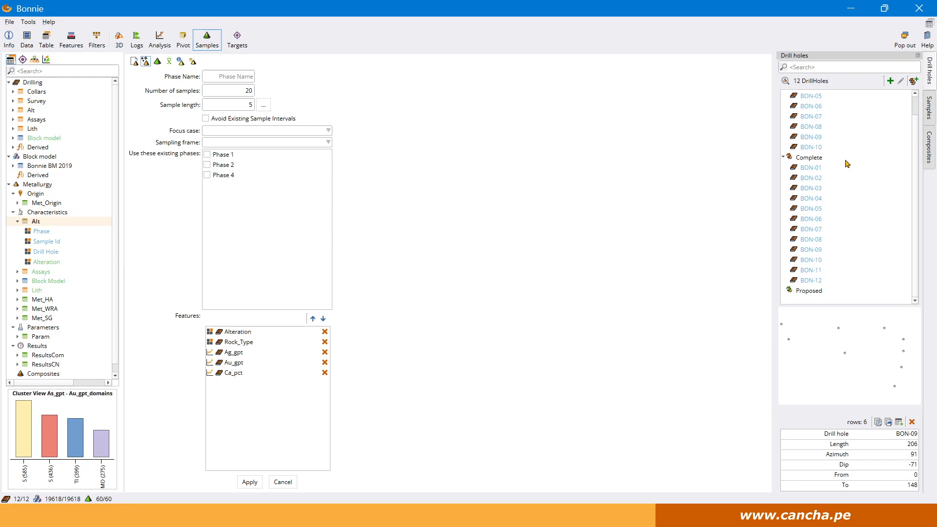
# - Create a drillhole group named DDH containing drill holes BON-01 to BON-05
pyautogui.scroll(1, 840, 113)
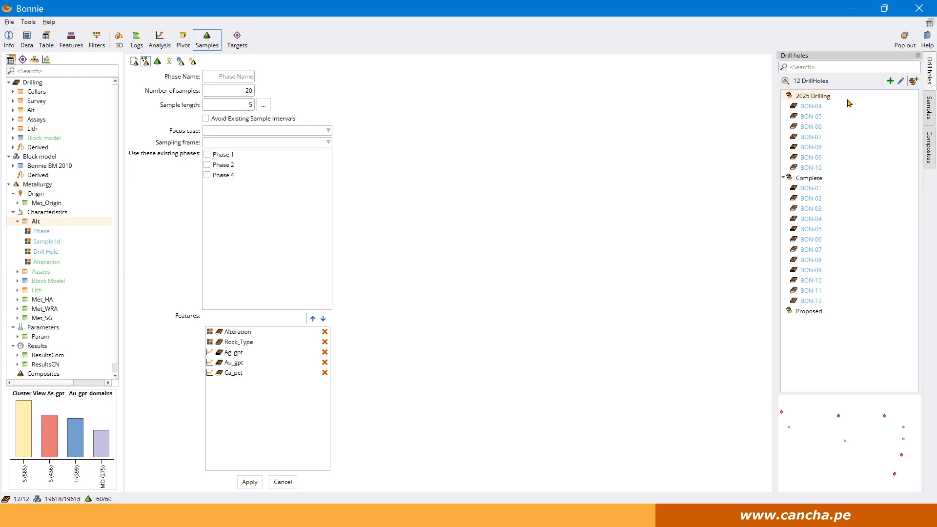
pyautogui.click(913, 81)
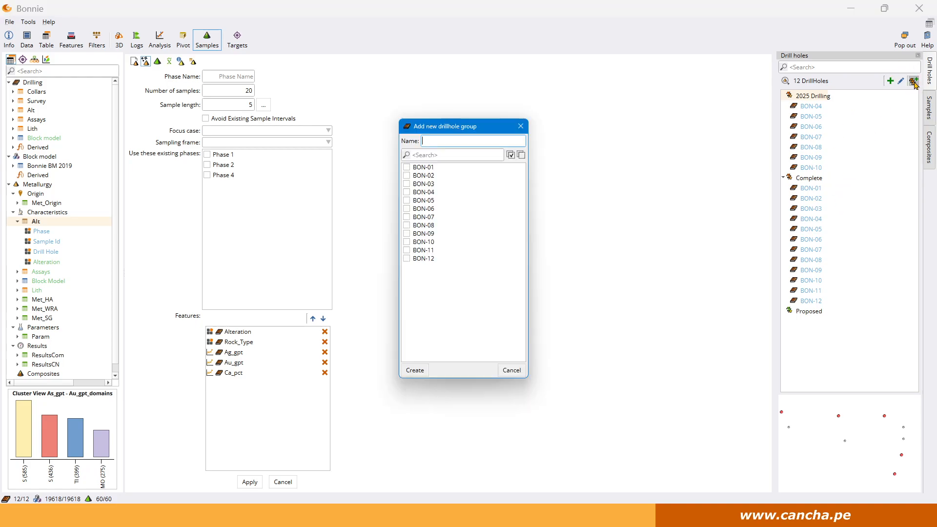
pyautogui.click(407, 168)
pyautogui.click(408, 184)
pyautogui.click(408, 193)
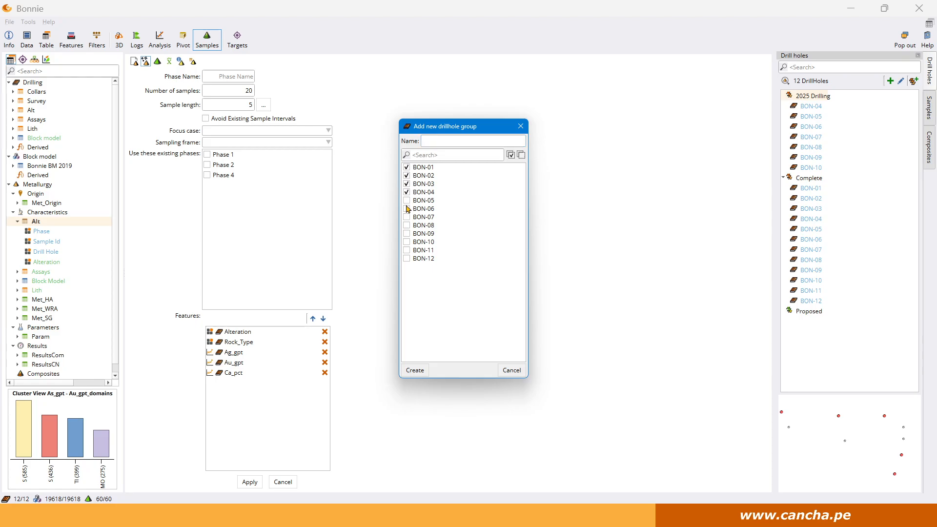
pyautogui.click(407, 200)
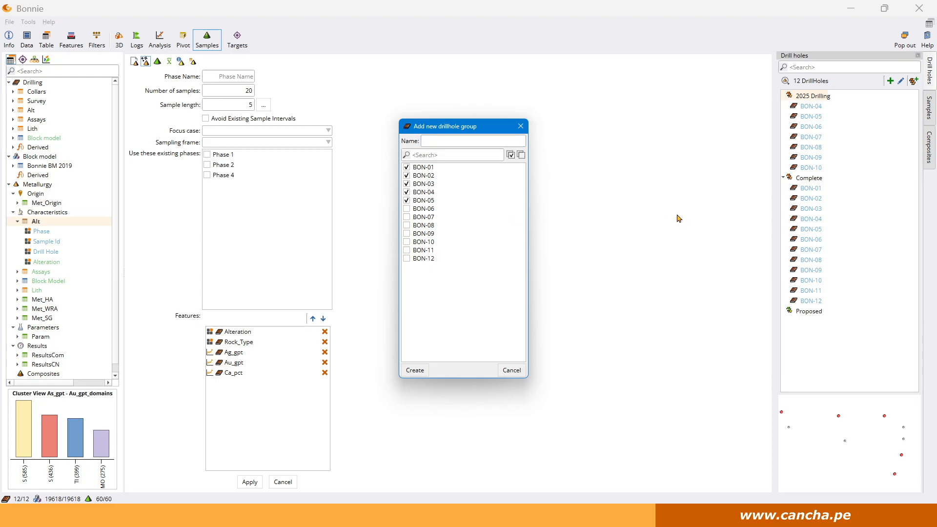
pyautogui.click(457, 141)
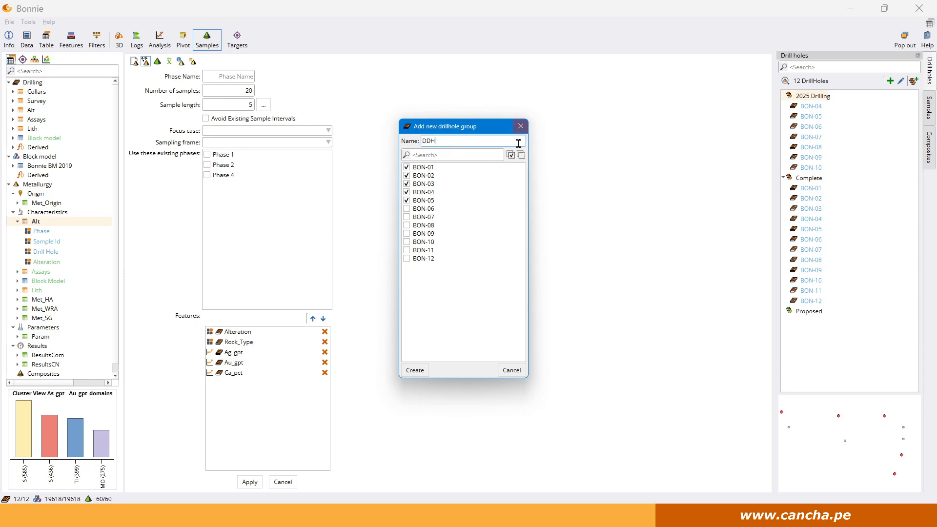
pyautogui.click(424, 372)
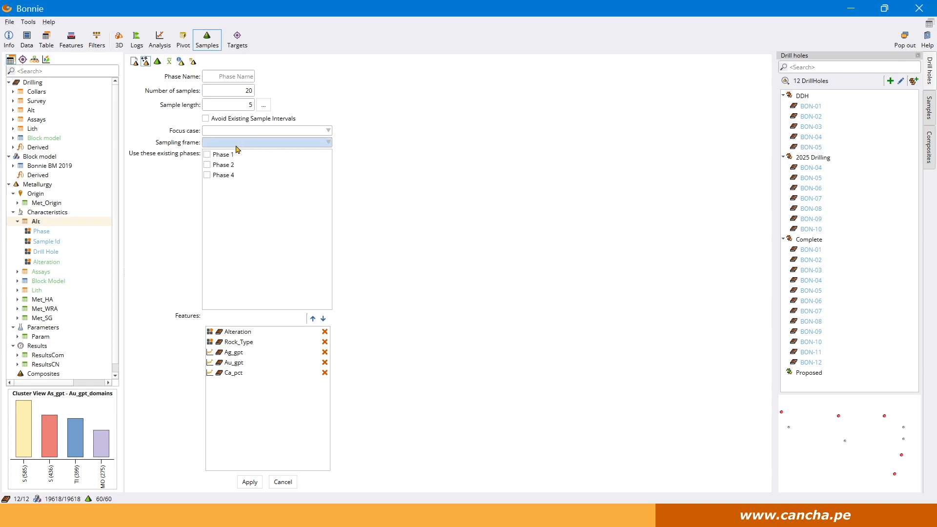
# - Name the new phase Phase 5 with 15 samples of length 12, avoiding existing sample intervals
pyautogui.click(231, 76)
pyautogui.write('Phase 5')
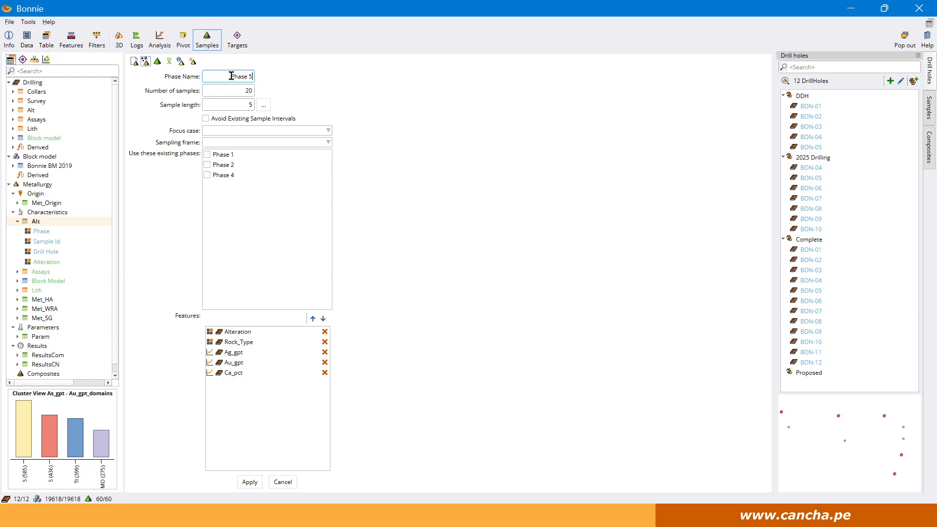
pyautogui.click(243, 89)
pyautogui.click(246, 105)
pyautogui.click(222, 120)
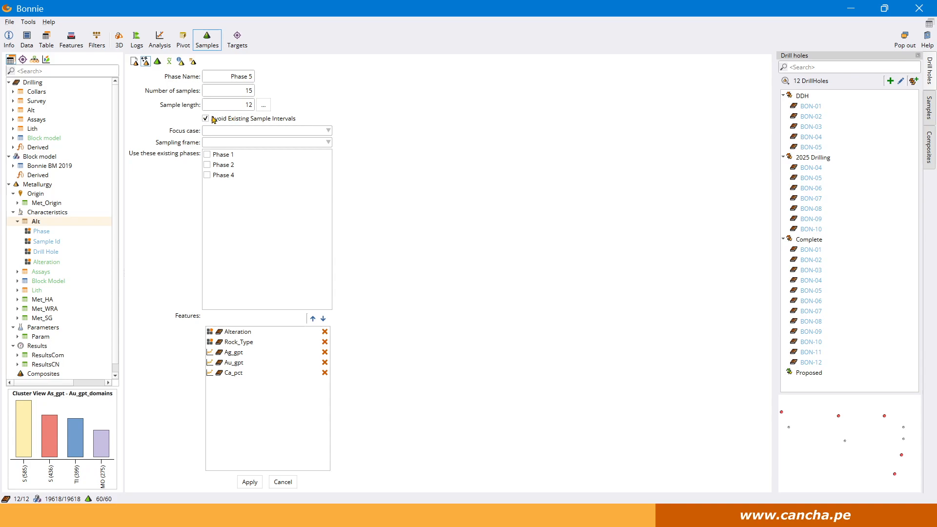
# - Set the focus case to In Pit and the sampling frame to DDH, and run the sample selection
pyautogui.click(252, 134)
pyautogui.click(245, 146)
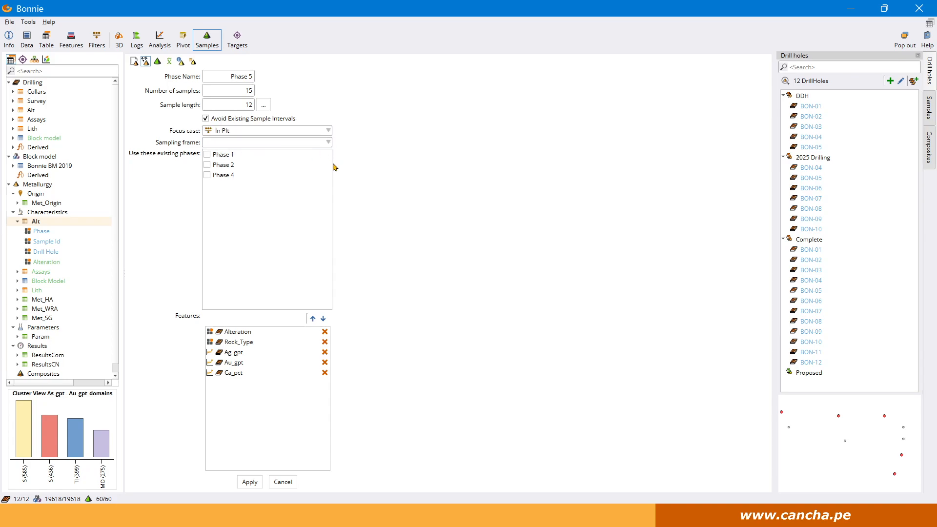
pyautogui.click(260, 142)
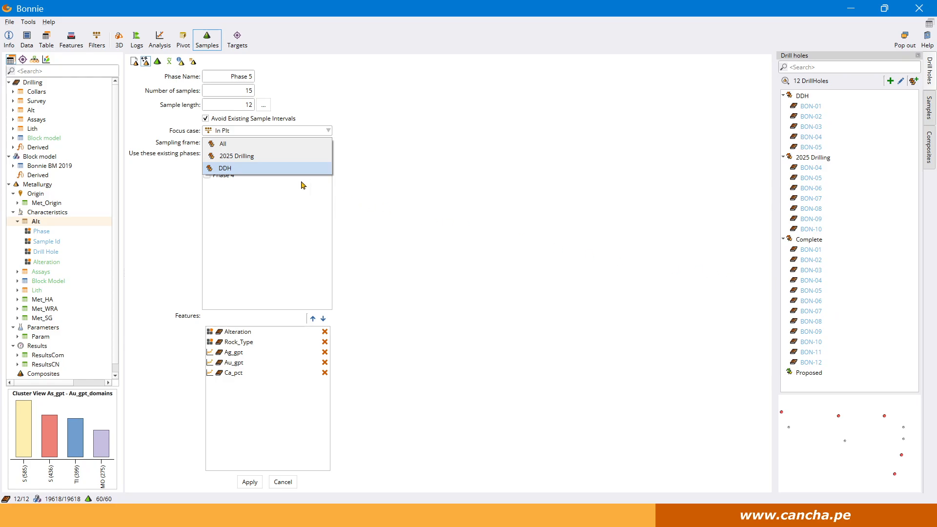
pyautogui.click(276, 170)
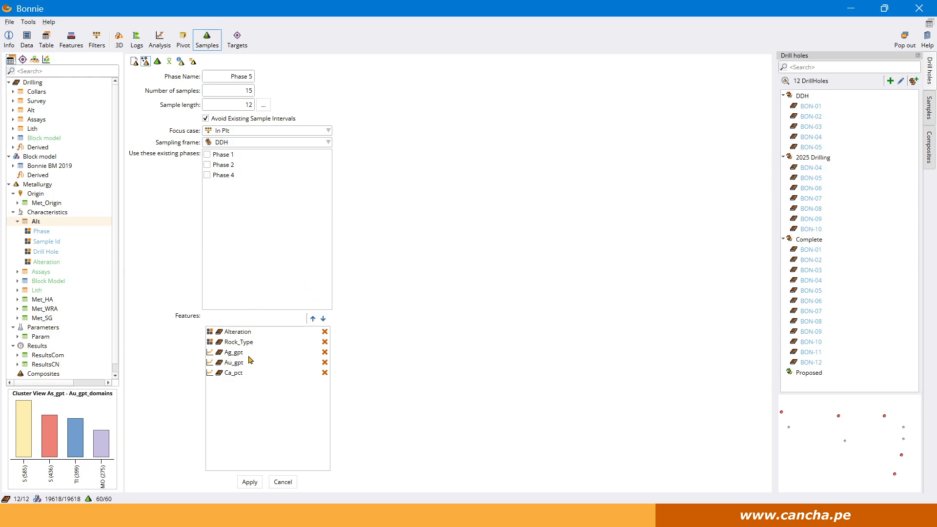
pyautogui.click(251, 481)
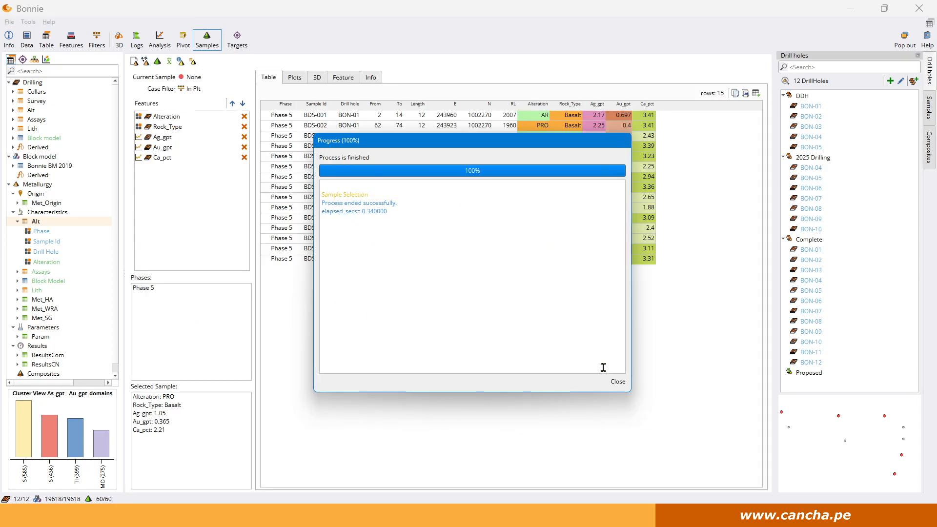
pyautogui.click(618, 382)
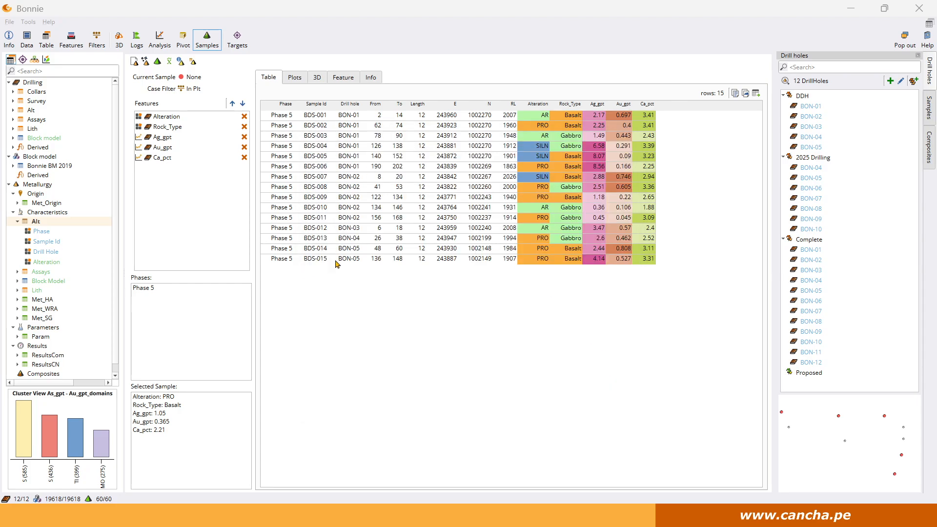
# - Review the Phase 5 distribution plots and inspect sample BDS-001 in the BON-01 log and the sample plots
pyautogui.click(298, 77)
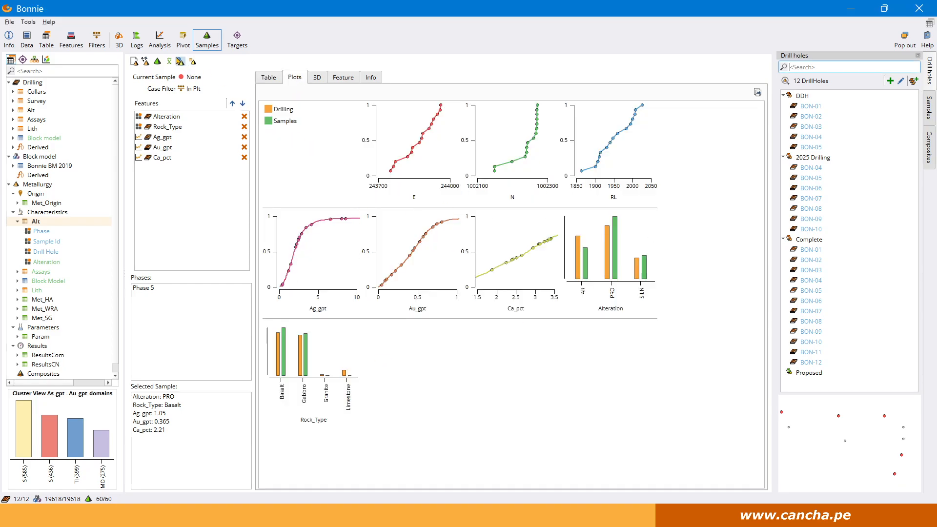
pyautogui.click(138, 40)
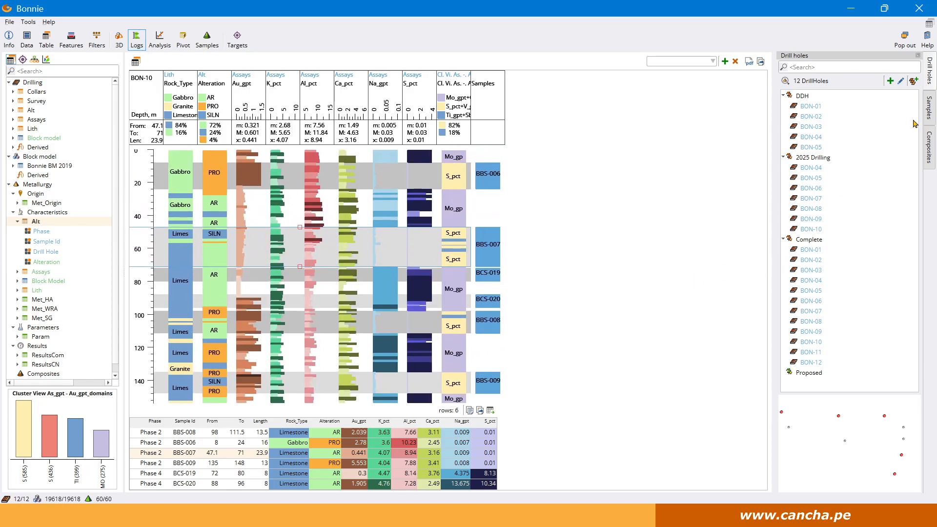
pyautogui.click(929, 104)
pyautogui.scroll(-19, 868, 220)
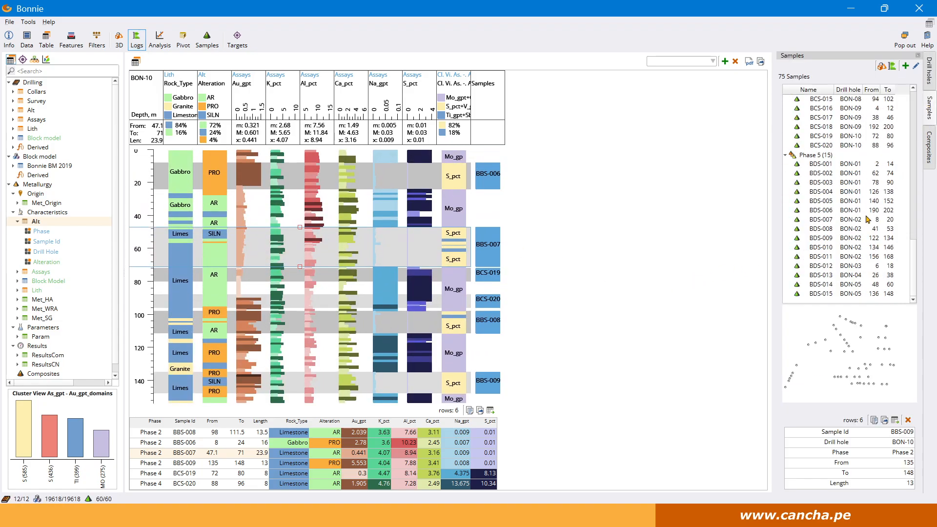
pyautogui.click(819, 164)
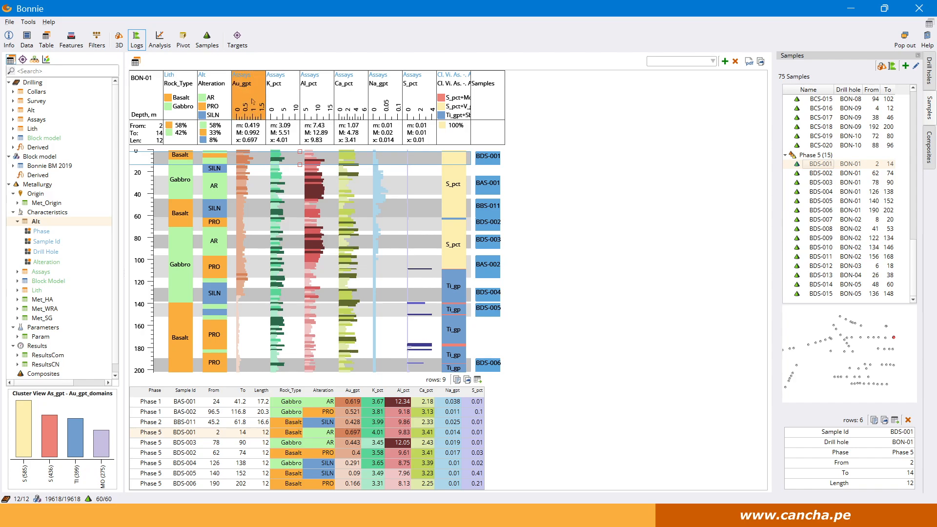
pyautogui.click(208, 39)
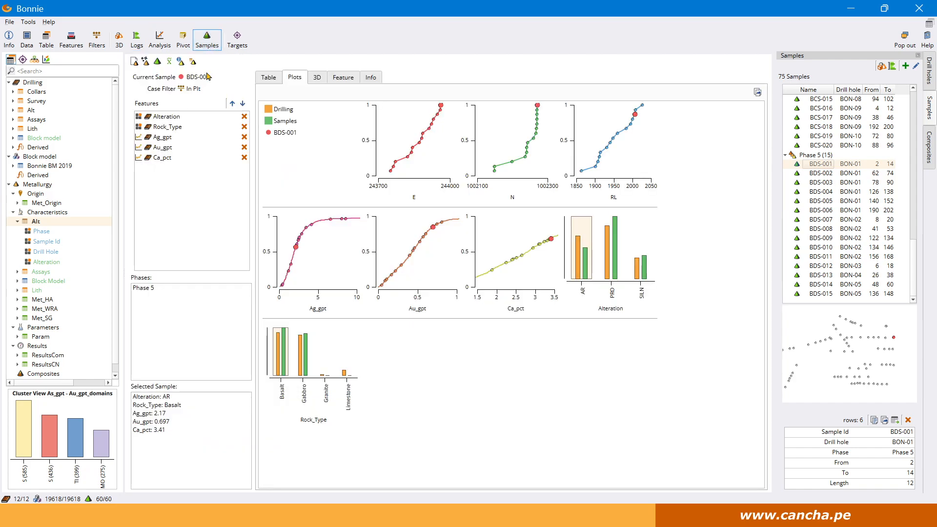
# - Compare the drillhole groups 2025 Drilling and DDH in the 3D view, focusing on each from several angles
pyautogui.click(145, 61)
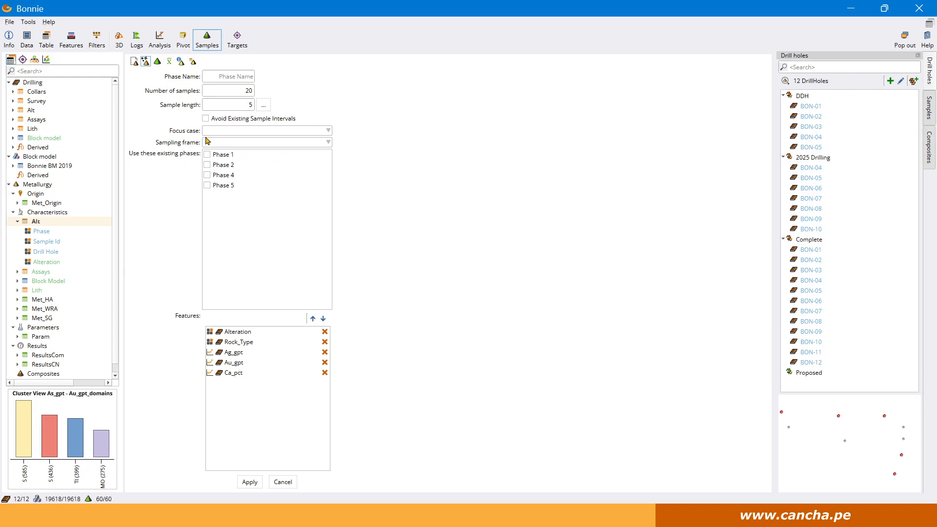
pyautogui.click(118, 41)
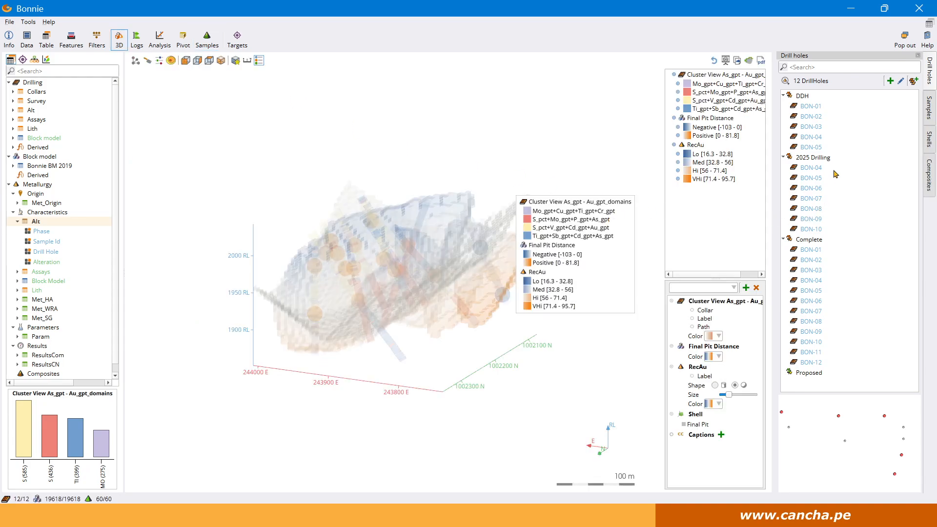
pyautogui.click(825, 158)
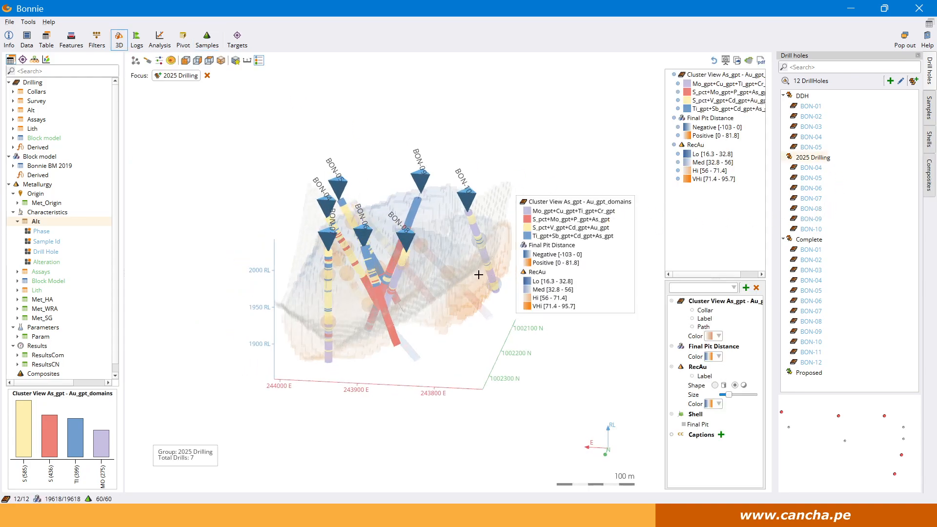
pyautogui.moveTo(478, 275); pyautogui.dragTo(200, 272)
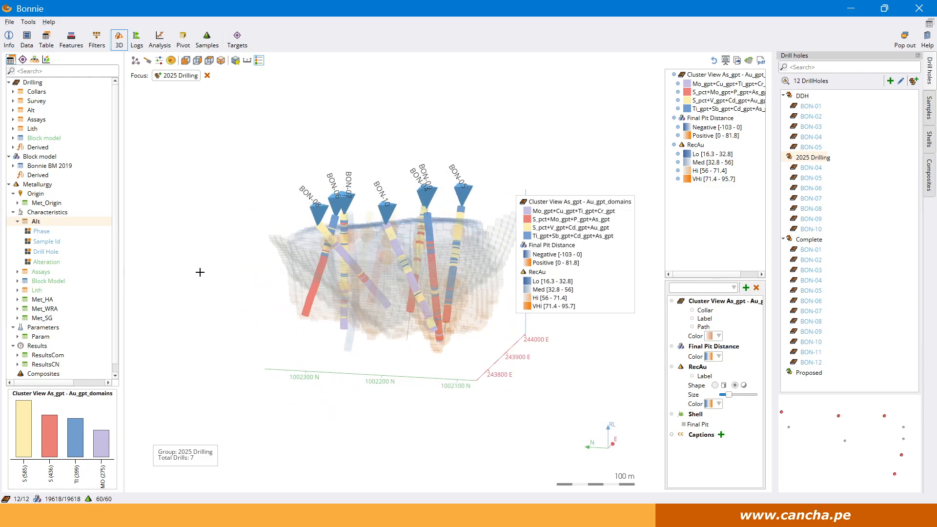
pyautogui.click(803, 96)
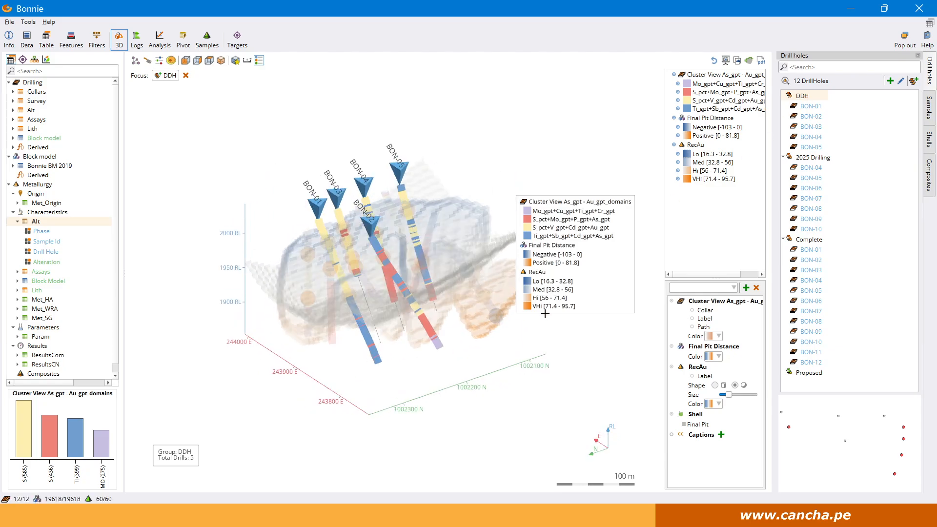
pyautogui.moveTo(546, 313); pyautogui.dragTo(459, 342)
pyautogui.moveTo(577, 299); pyautogui.dragTo(593, 249)
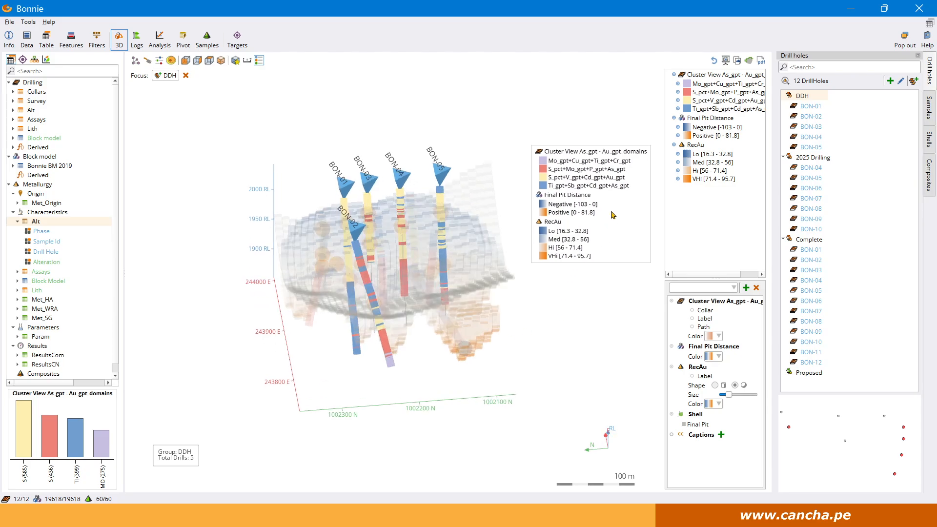